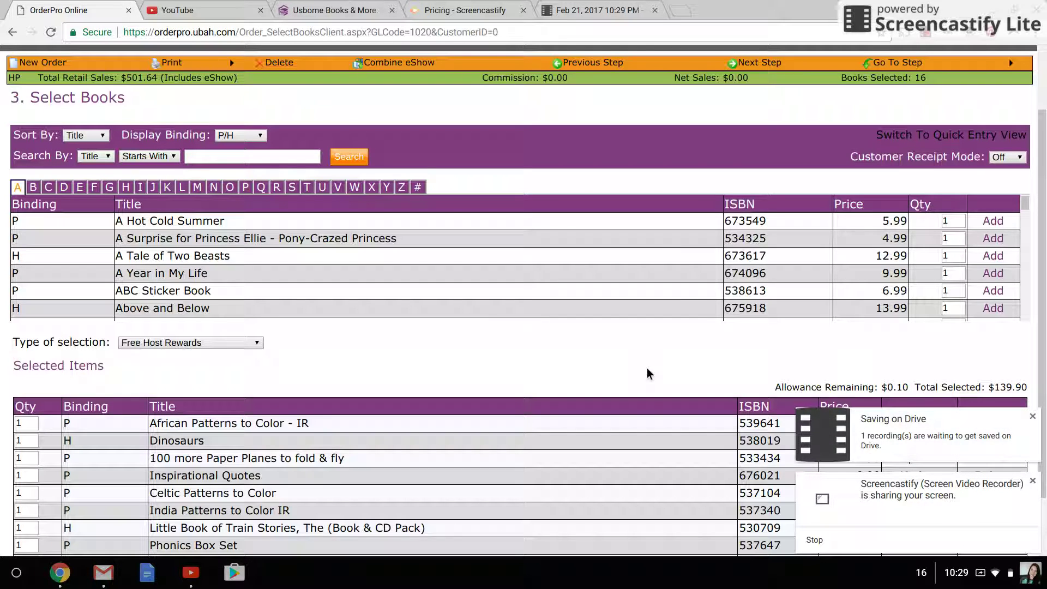
Dismiss the screen-sharing notification and scroll through the order's book selections.
click(1035, 482)
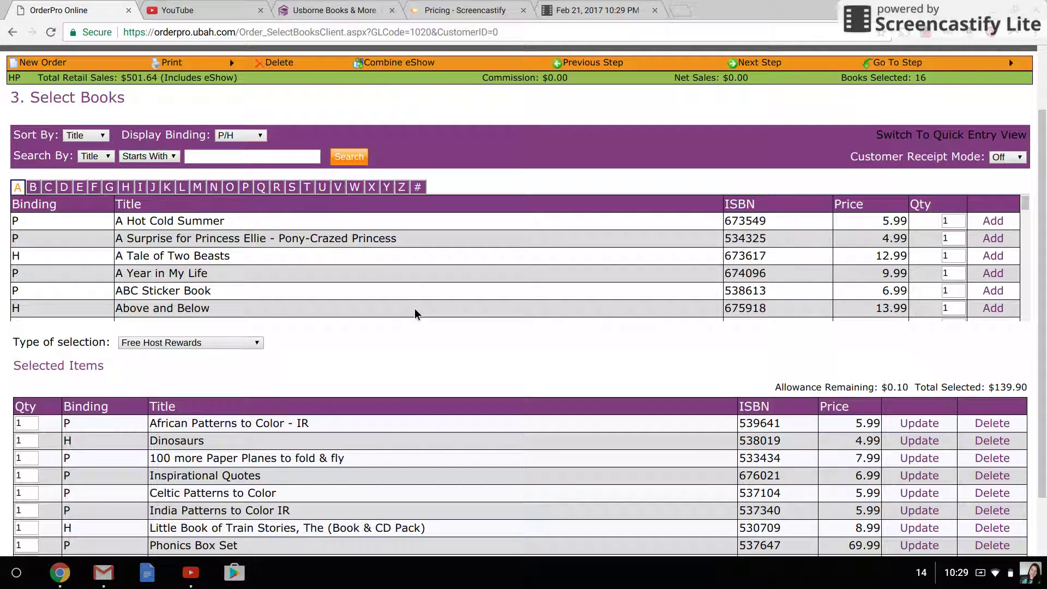
scroll(367, 385, down, 1)
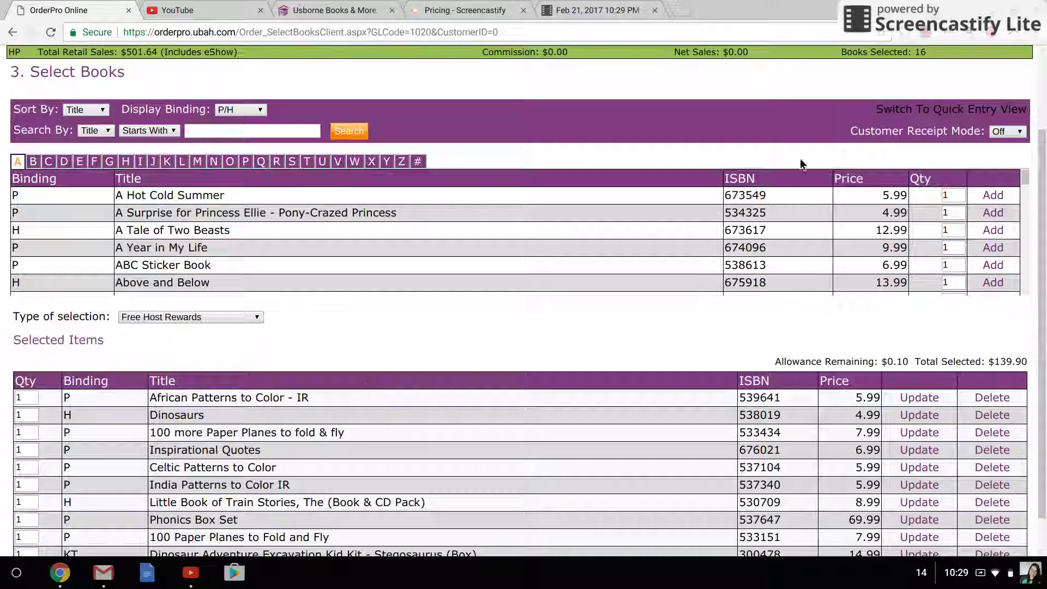
scroll(491, 429, down, 2)
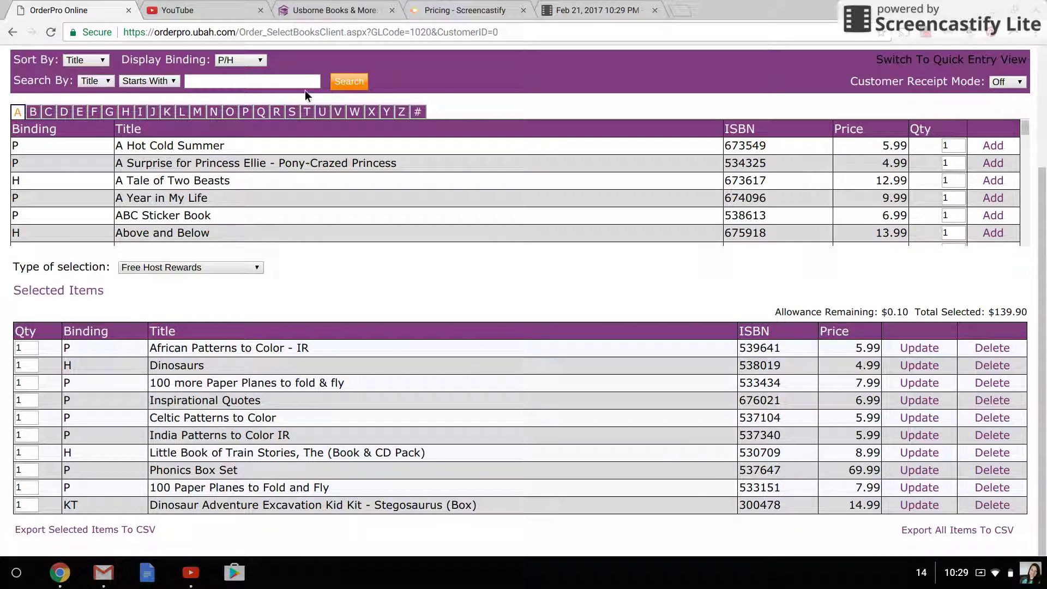
scroll(692, 429, up, 1)
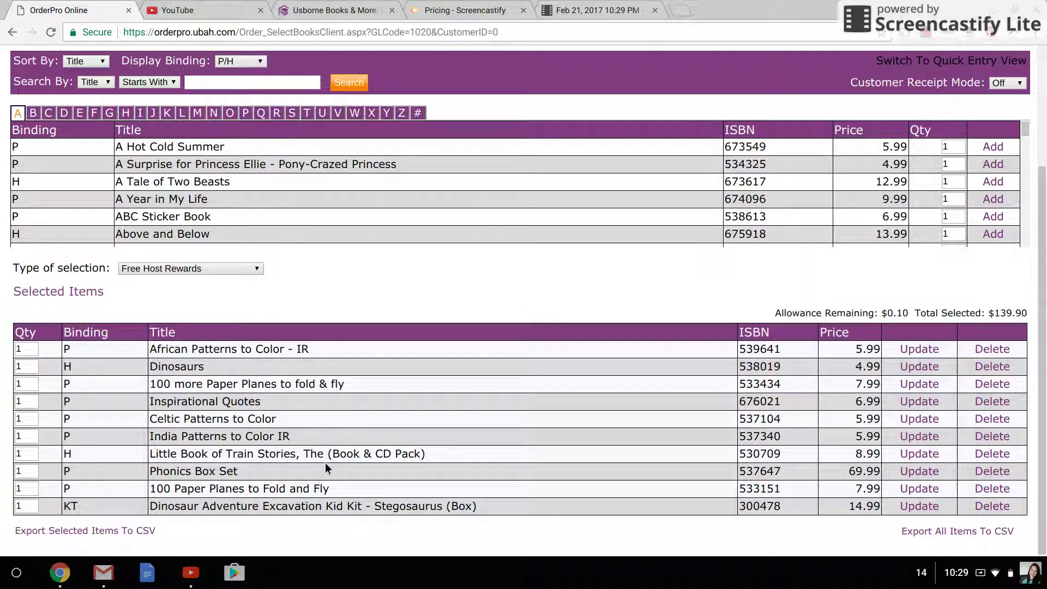
scroll(326, 468, up, 2)
scroll(325, 471, down, 2)
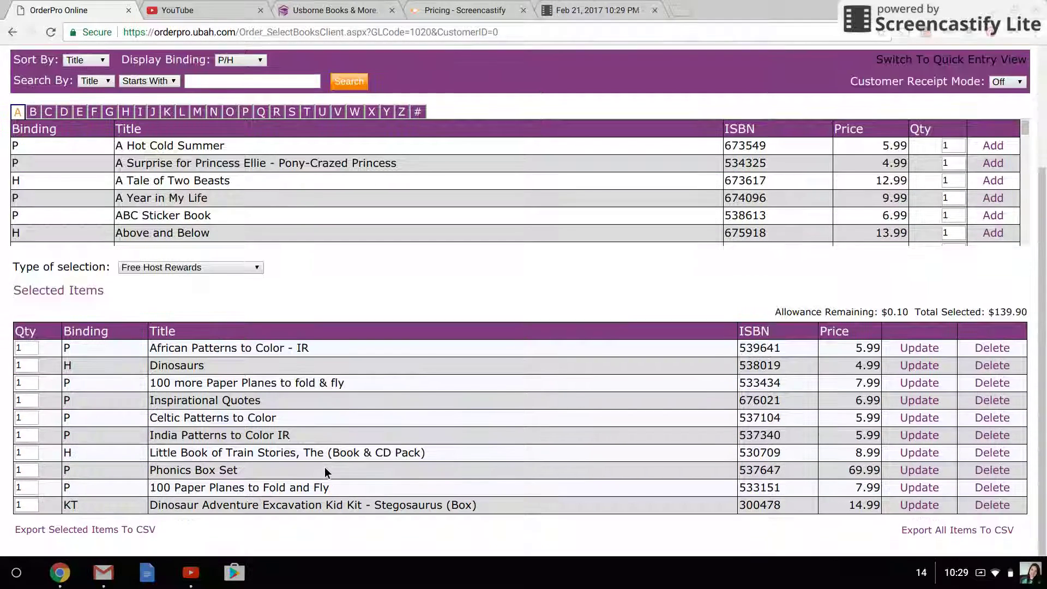
Switch to 1/2 Price Host Rewards: two books totalling $88.98, $36.02 allowance remaining.
click(176, 273)
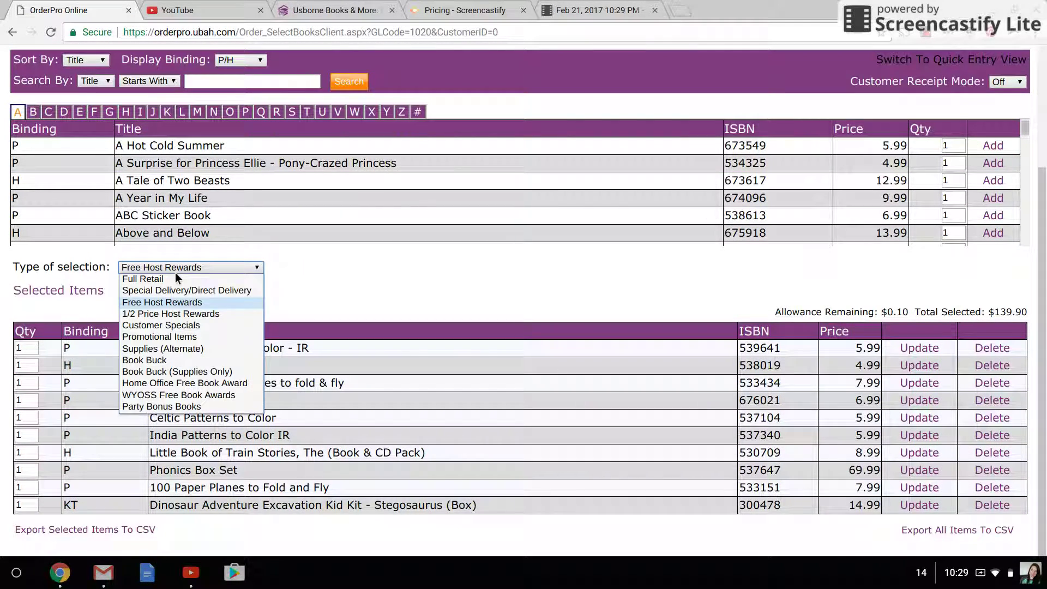
click(167, 318)
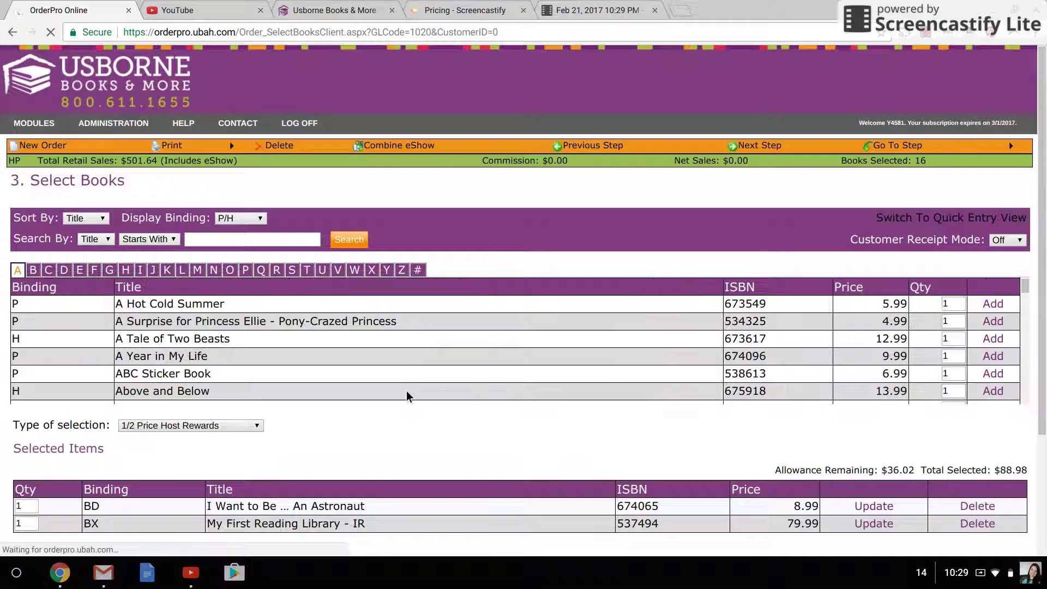
scroll(407, 394, down, 3)
scroll(420, 472, down, 1)
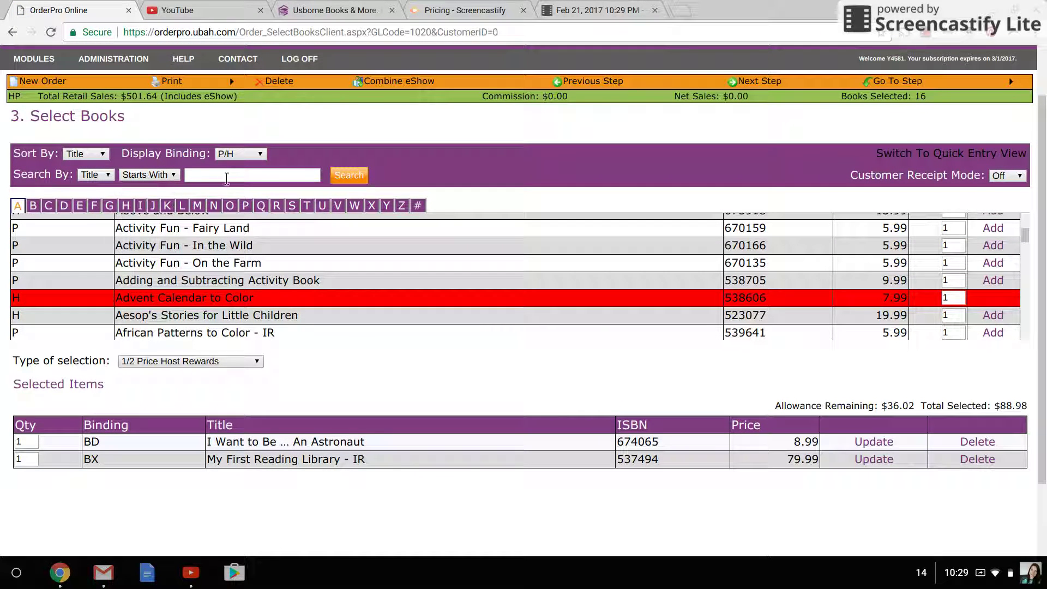
click(979, 155)
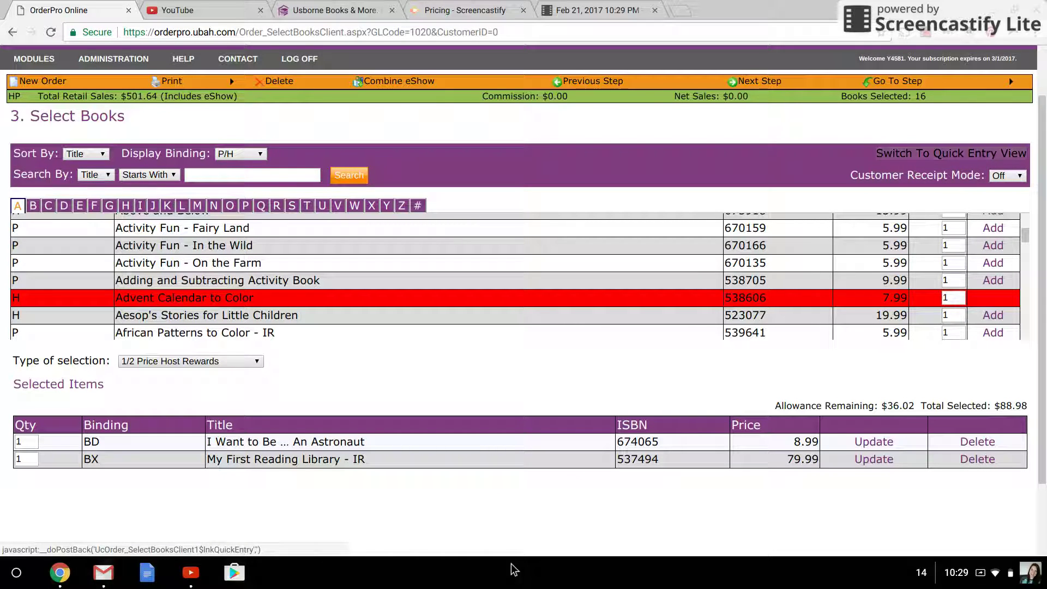
click(215, 365)
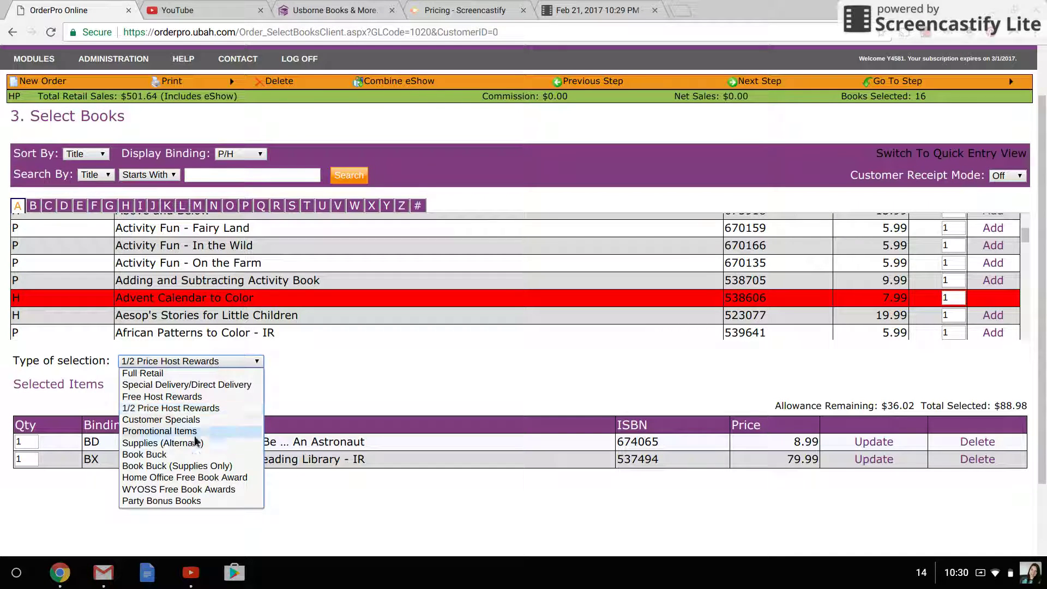
Show the Party Bonus Books selections, four books totalling $45.96, and scroll the list.
click(178, 502)
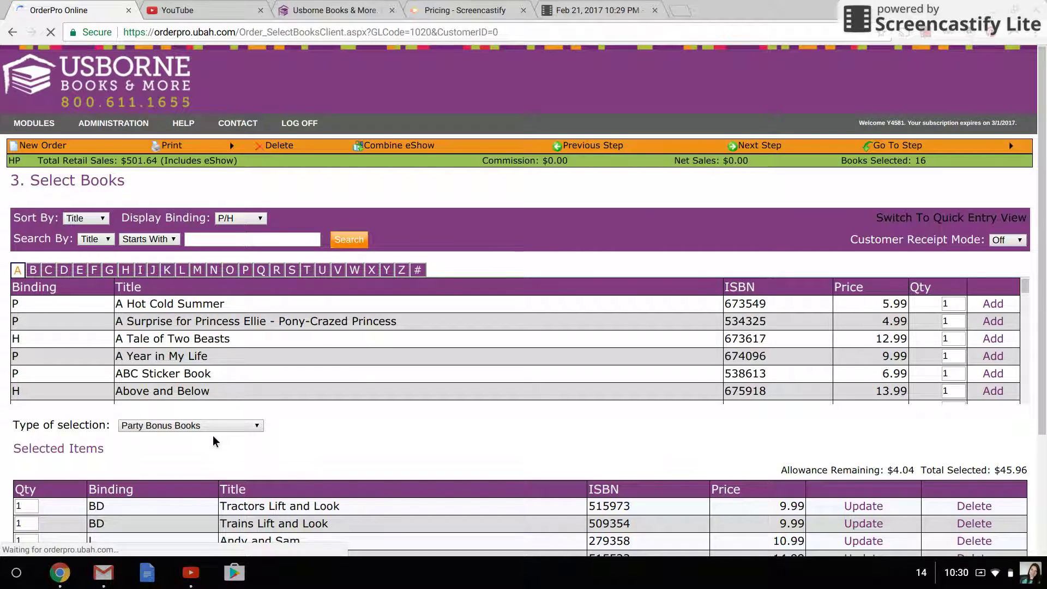
scroll(388, 438, down, 3)
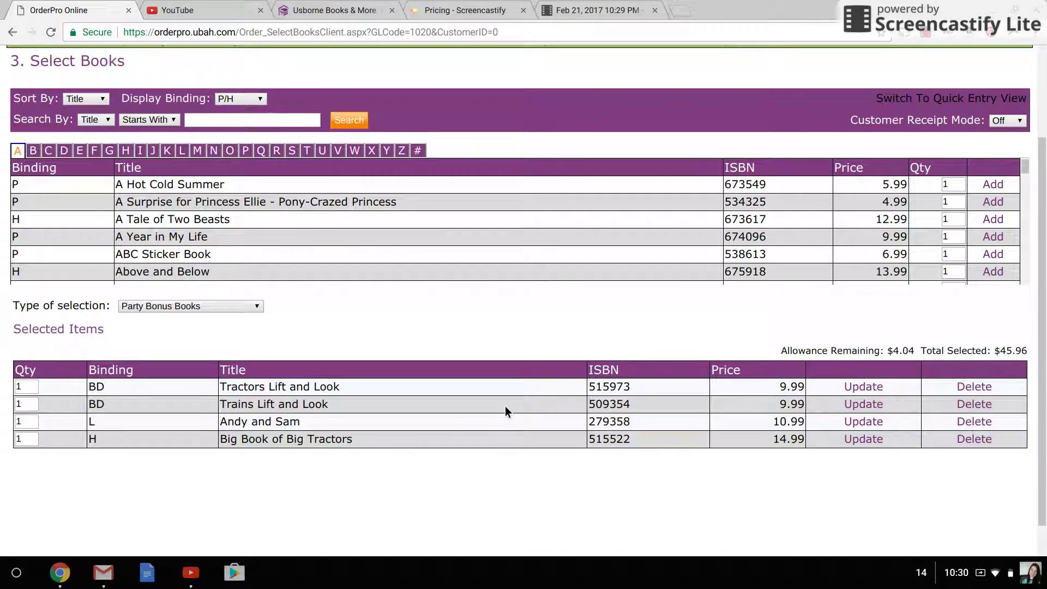
scroll(505, 406, up, 1)
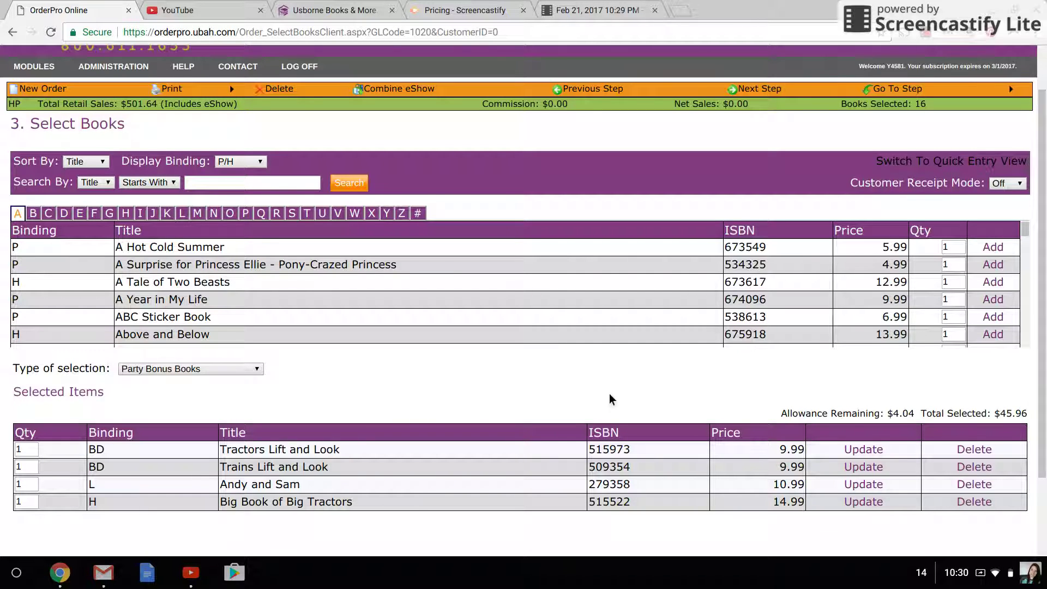
scroll(484, 378, up, 1)
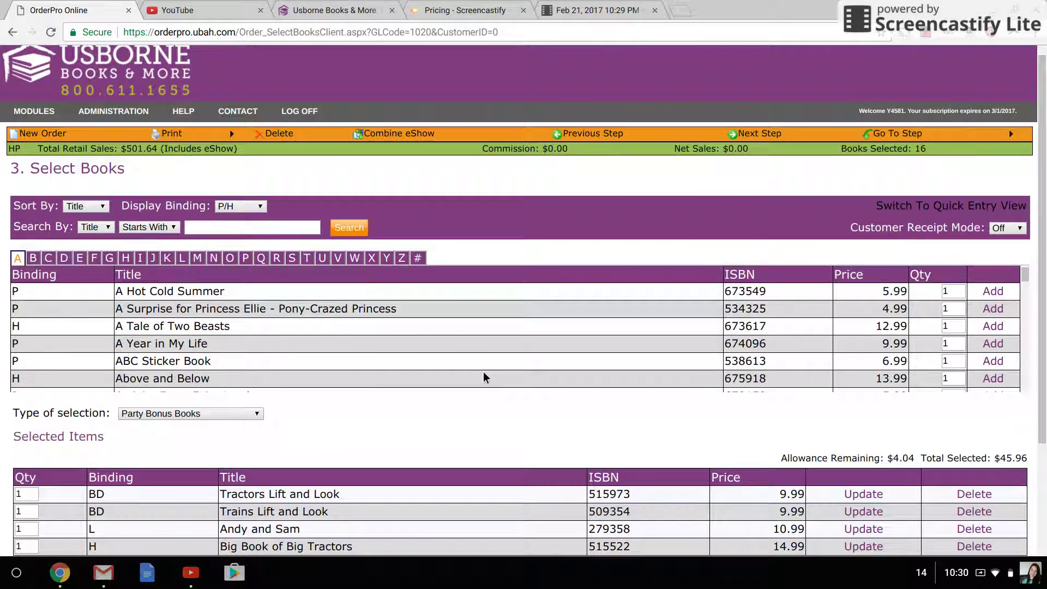
scroll(484, 375, down, 1)
scroll(440, 476, down, 2)
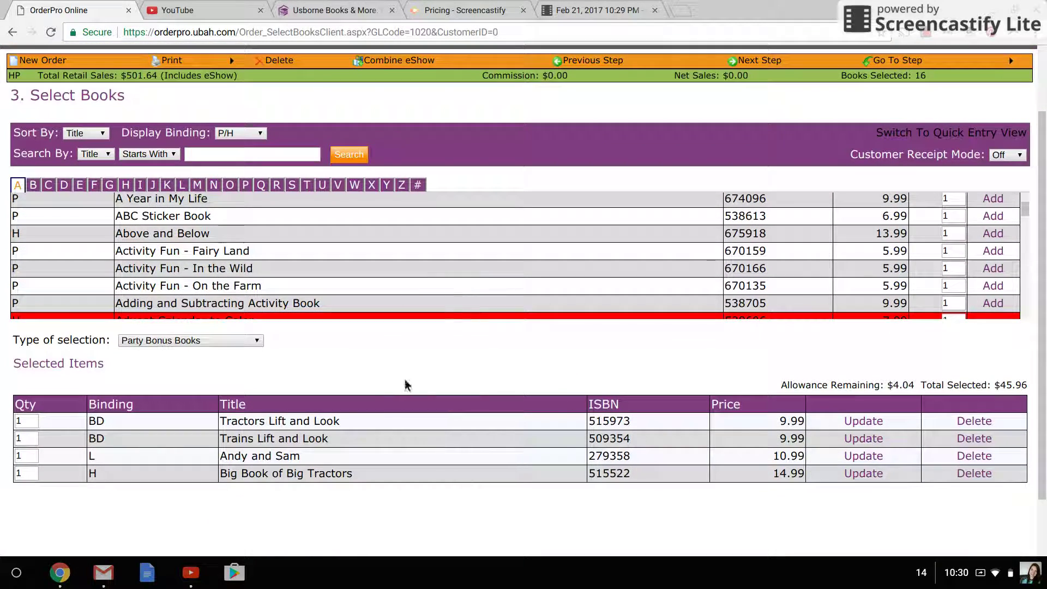
scroll(376, 401, down, 1)
scroll(714, 509, down, 1)
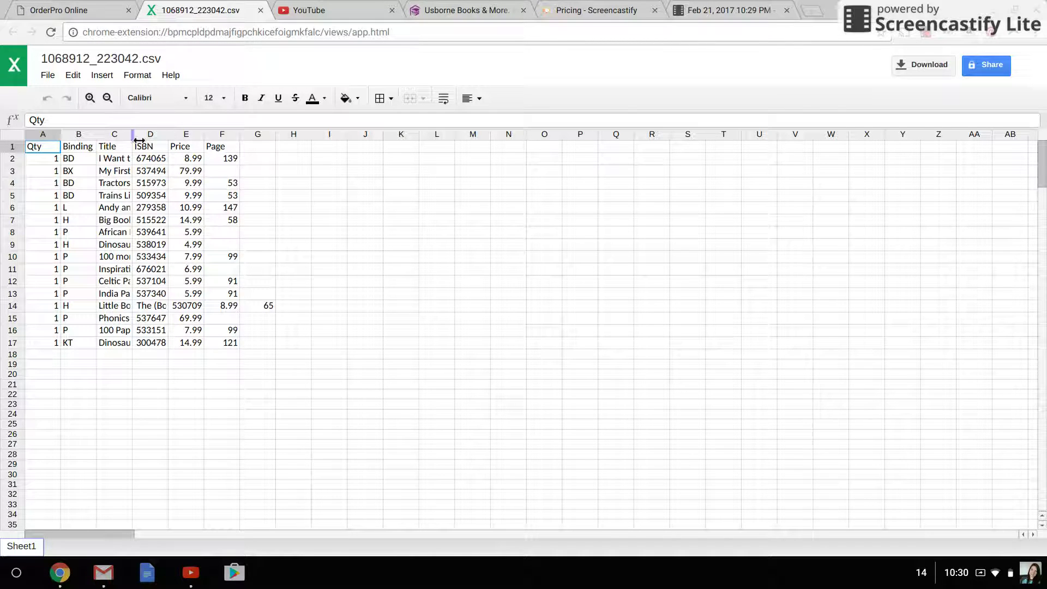
Widen the CSV's Title column to show full book titles, then return to OrderPro Online.
drag(139, 141, 332, 147)
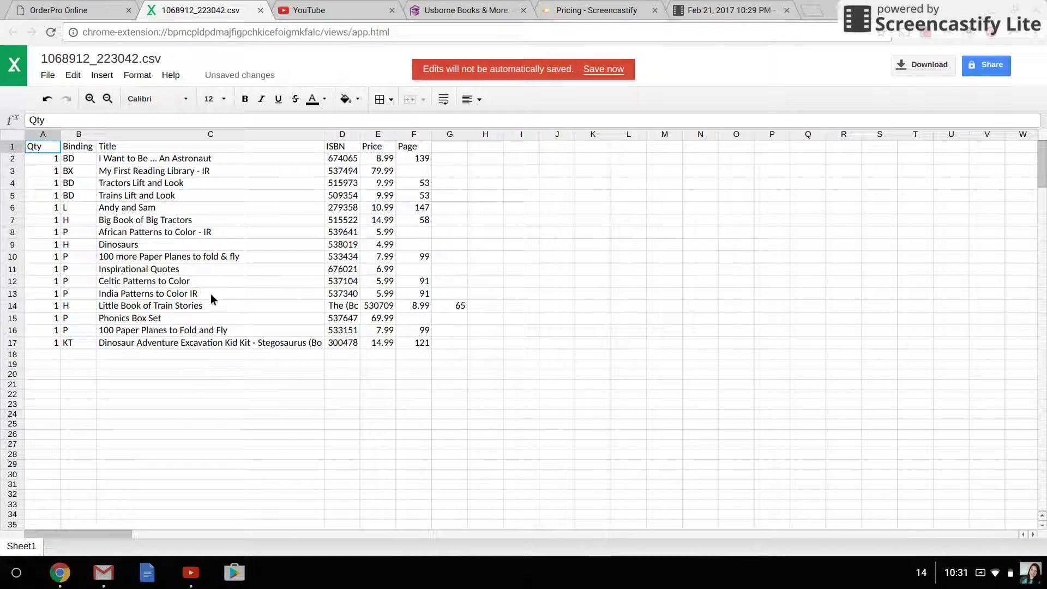
click(81, 19)
Advance the order to the Order Summary and scroll through Steps 1–7 to Step 8.
scroll(659, 351, up, 3)
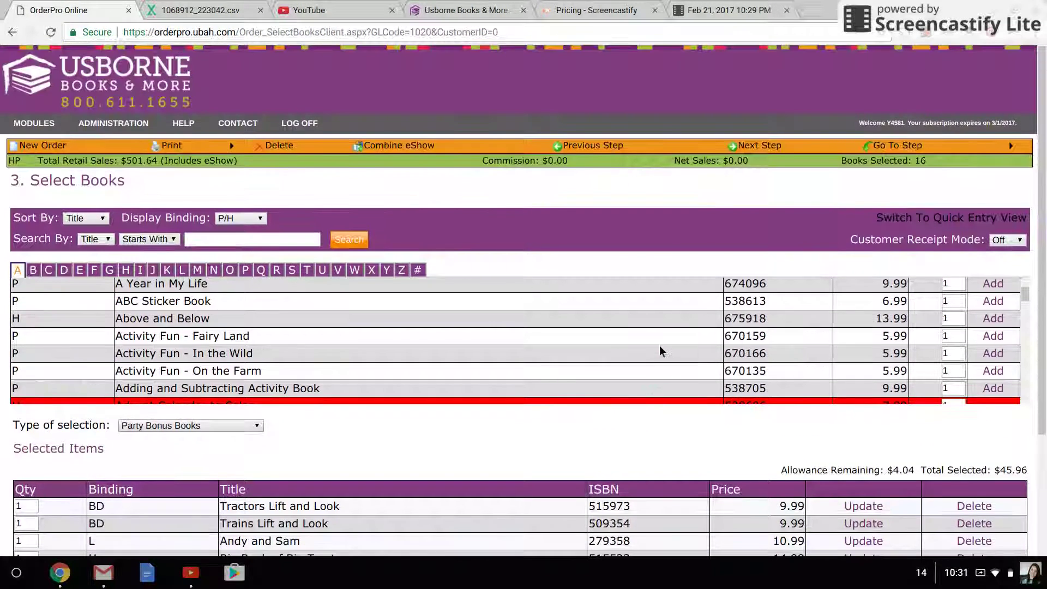
mouse_move(905, 147)
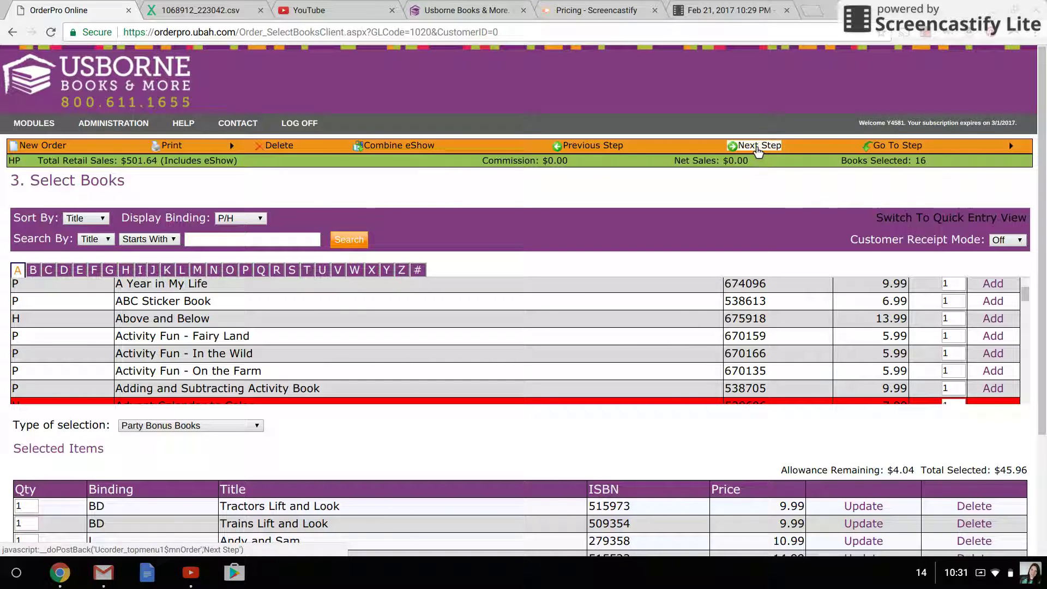
click(760, 146)
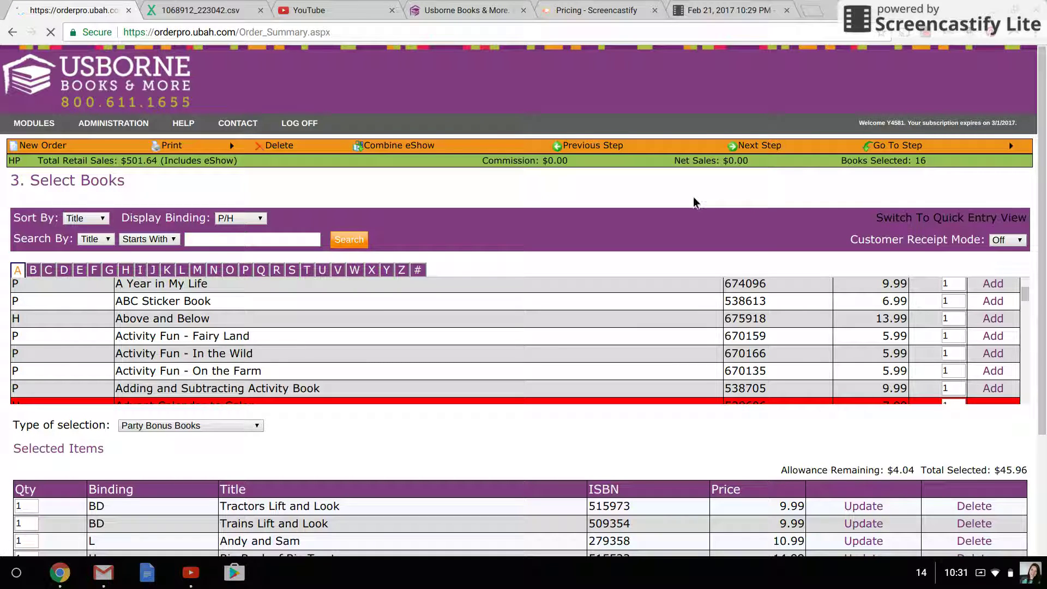
scroll(377, 360, down, 2)
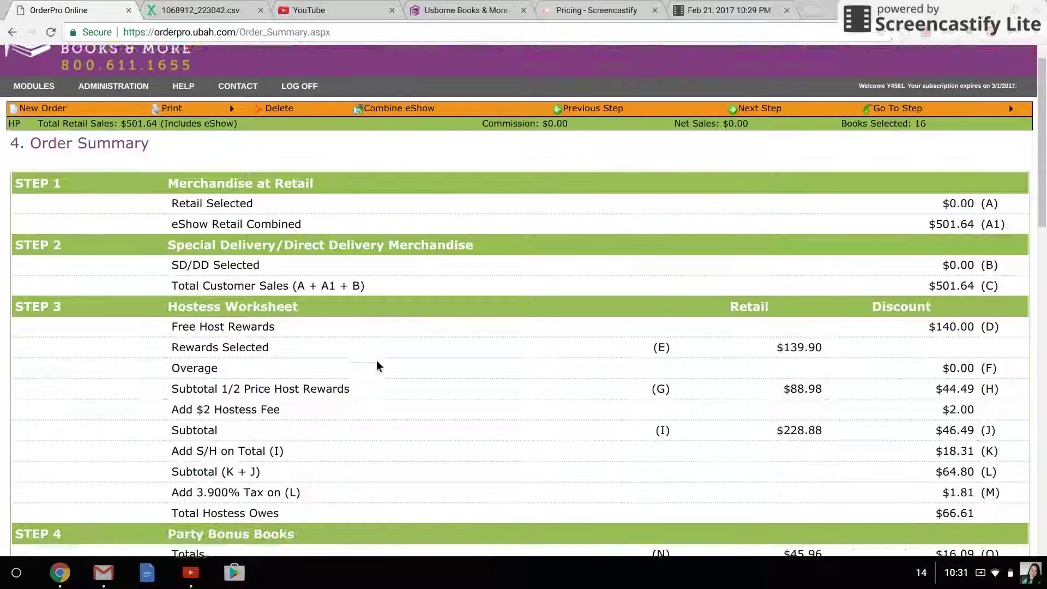
scroll(376, 365, up, 3)
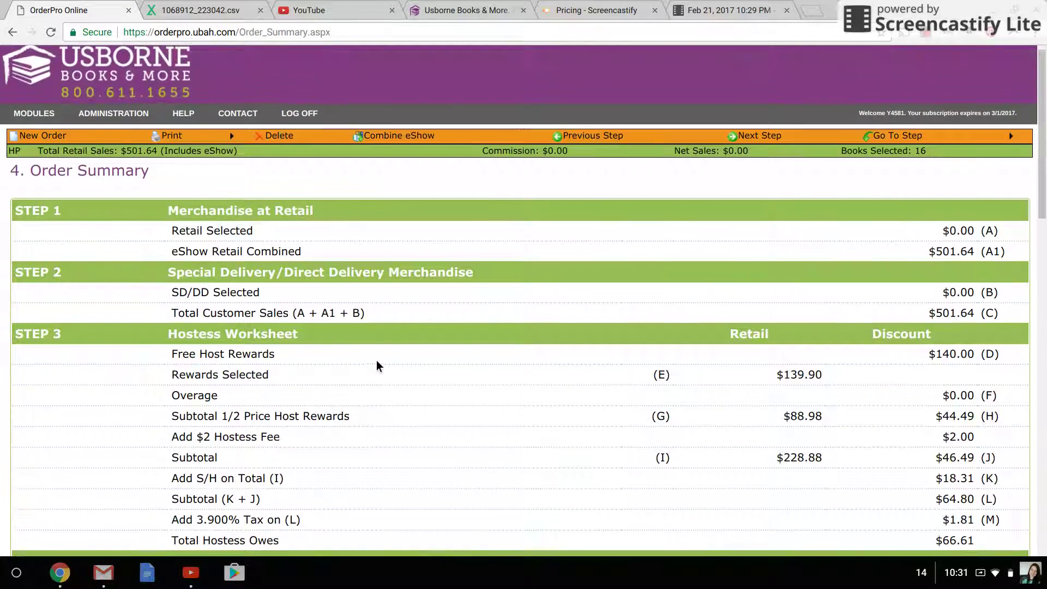
scroll(376, 364, down, 2)
scroll(378, 364, down, 1)
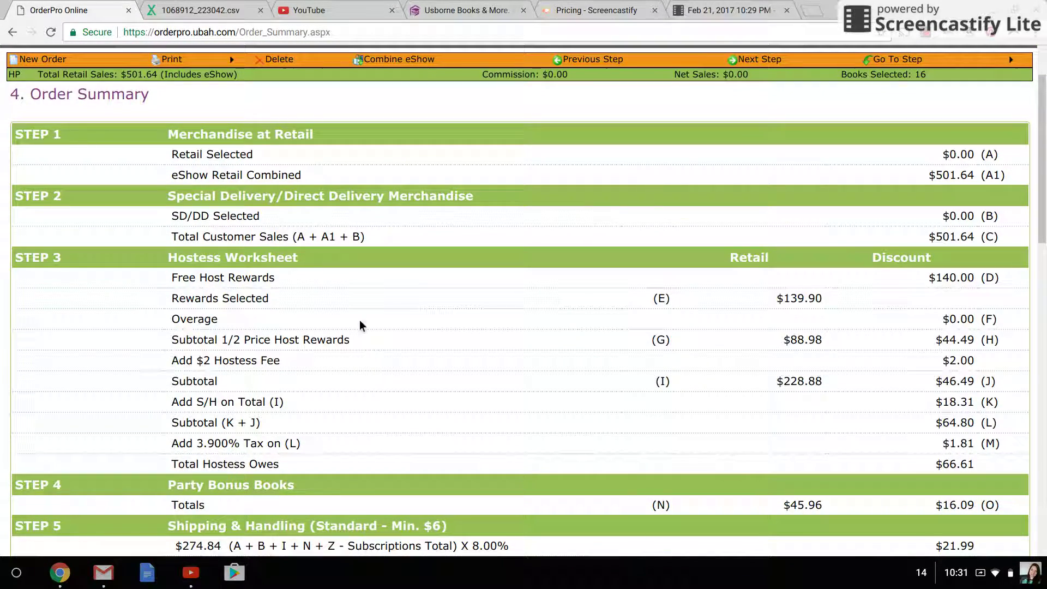
scroll(99, 200, down, 5)
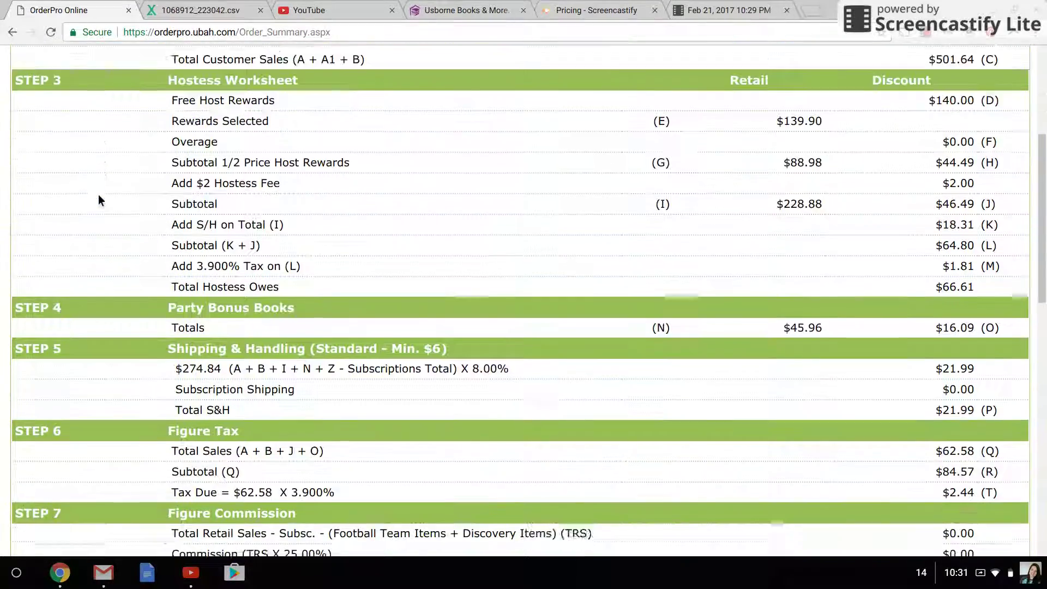
scroll(99, 197, down, 5)
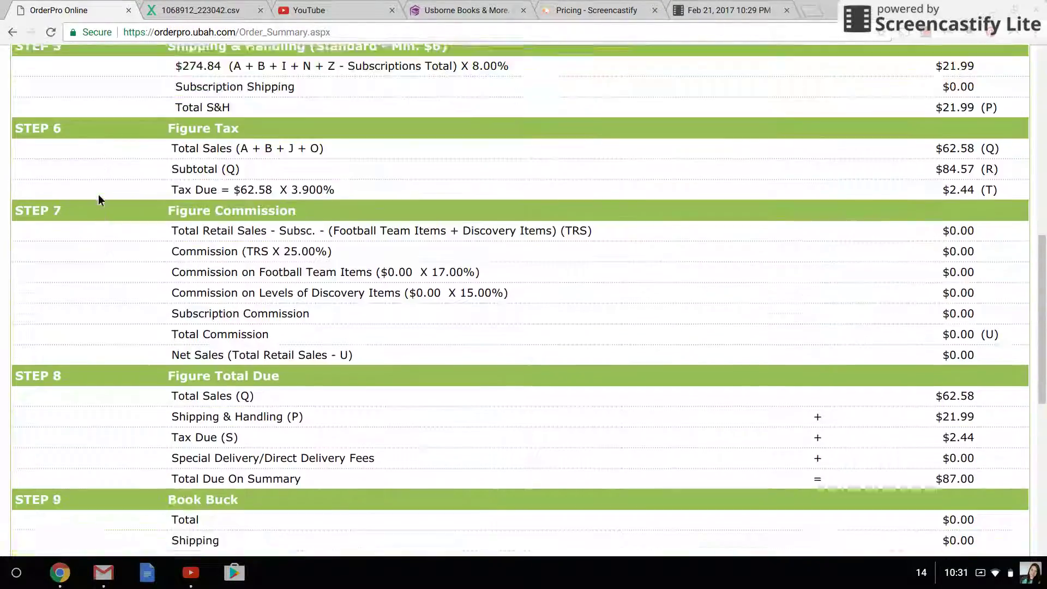
scroll(98, 200, down, 7)
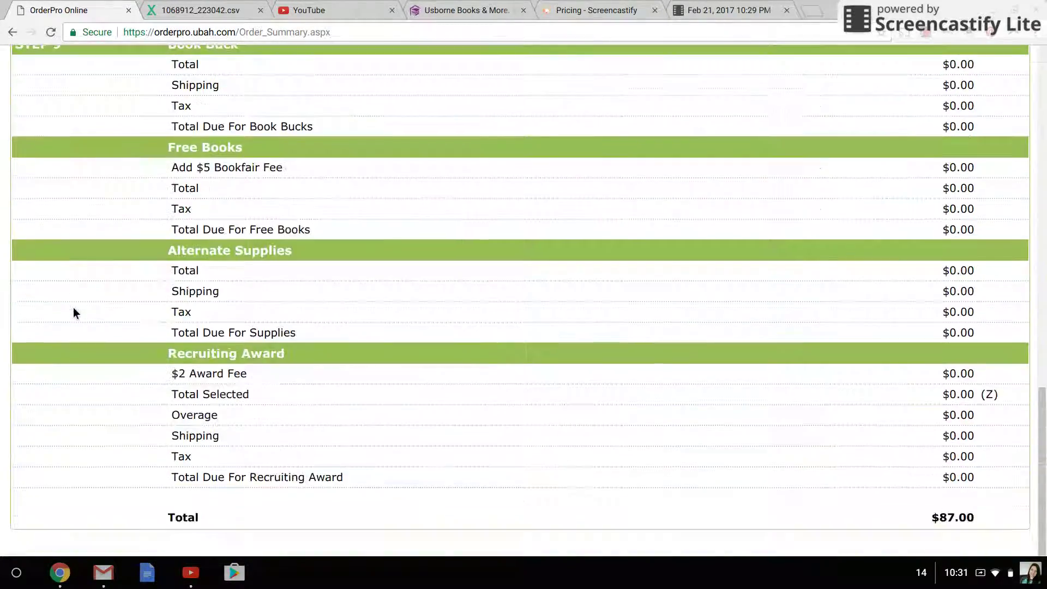
scroll(201, 402, up, 5)
scroll(202, 402, down, 5)
scroll(203, 402, up, 1)
scroll(203, 402, up, 5)
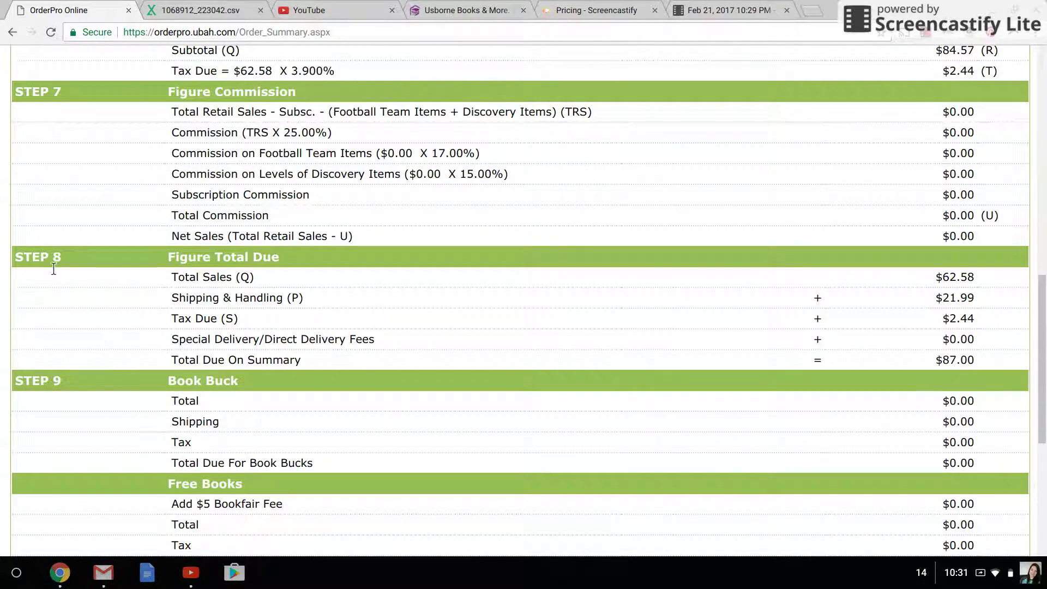
Highlight Step 8's $87.00 total due ($62.58 sales, $21.99 shipping, $2.44 tax), then clear it.
drag(23, 264, 981, 366)
scroll(993, 368, up, 5)
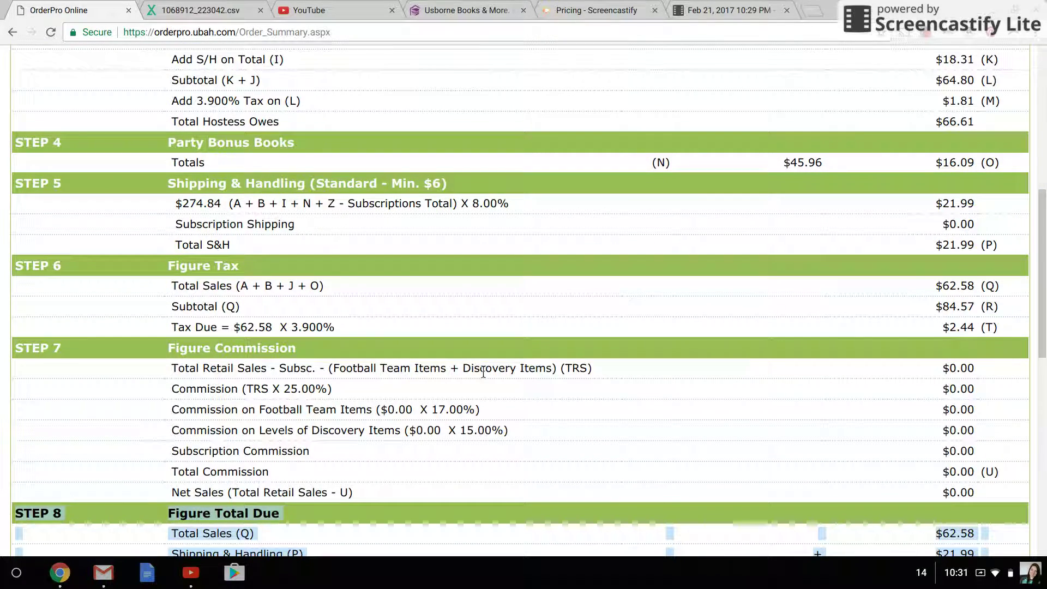
scroll(478, 366, up, 7)
scroll(478, 367, up, 1)
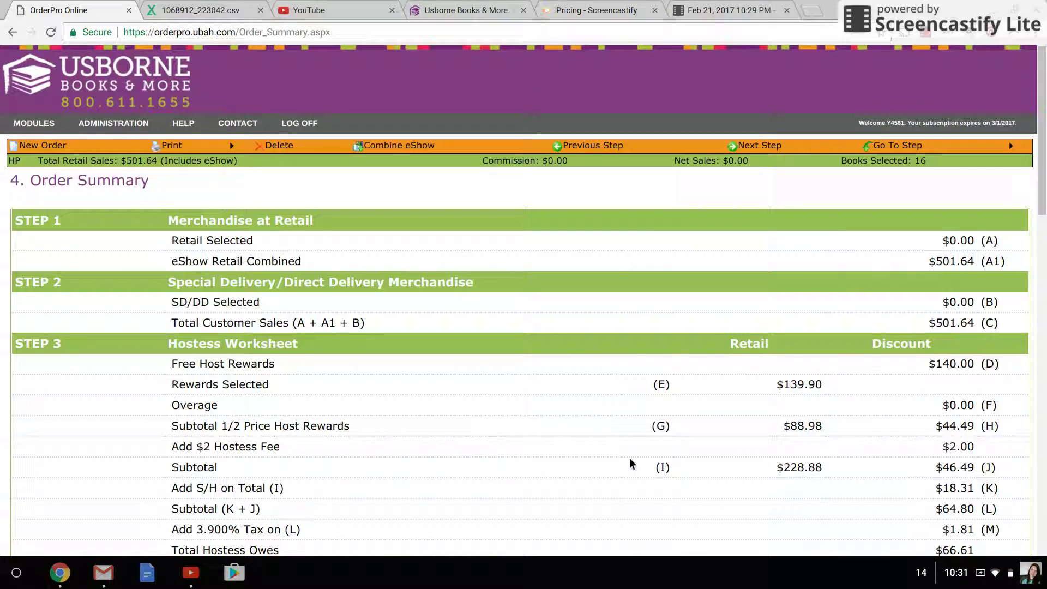
scroll(631, 463, down, 4)
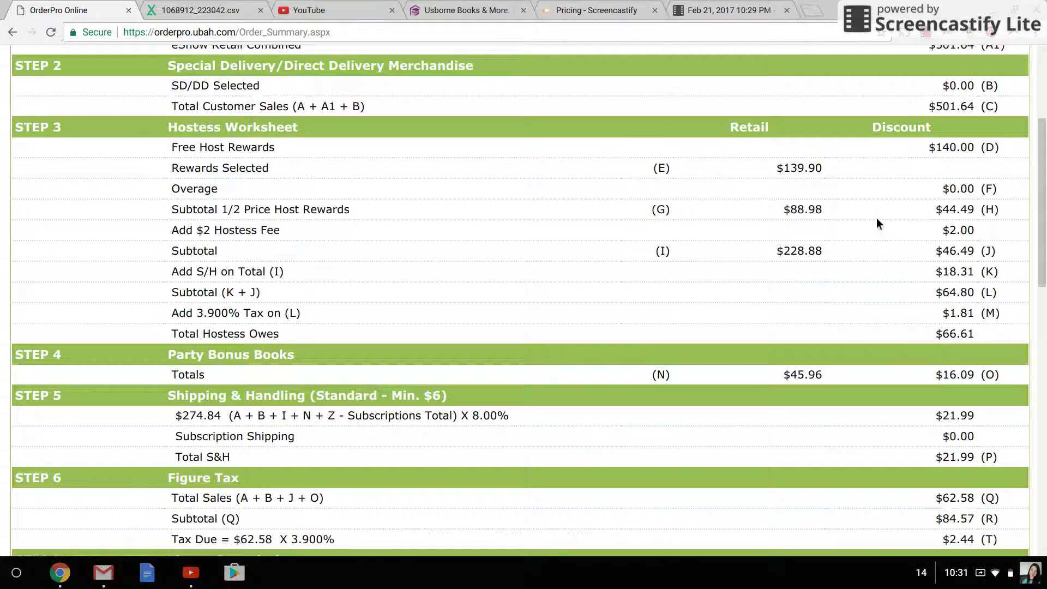
scroll(877, 223, up, 1)
scroll(877, 223, down, 2)
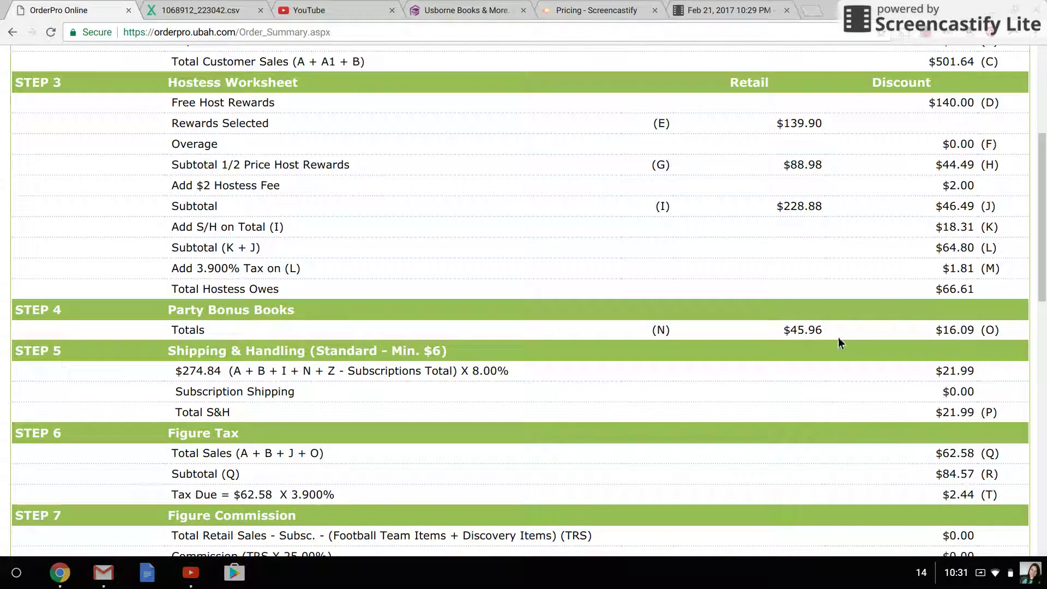
scroll(839, 339, down, 2)
scroll(764, 343, up, 3)
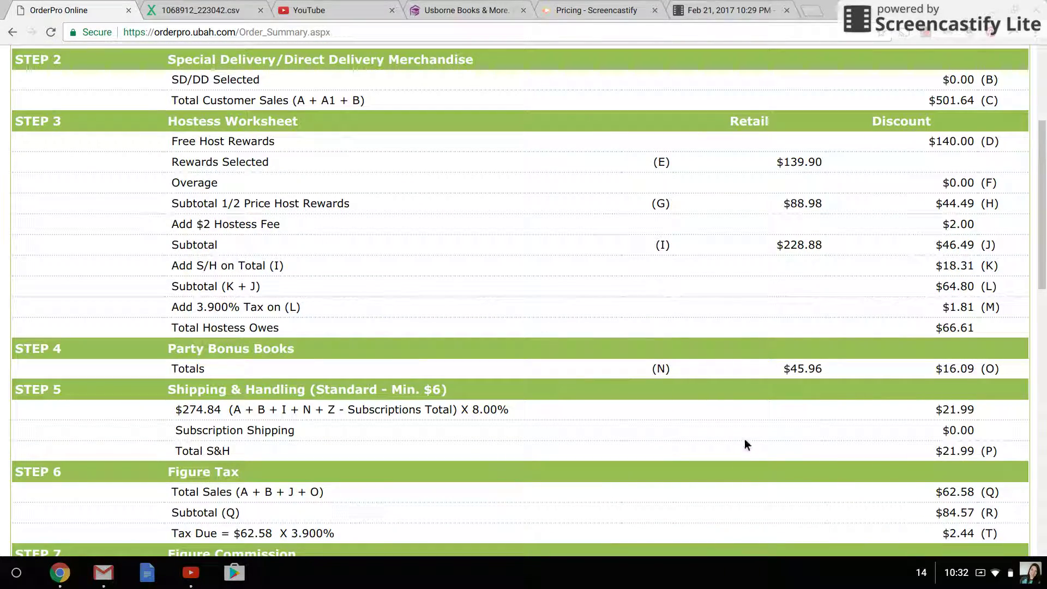
scroll(646, 482, down, 4)
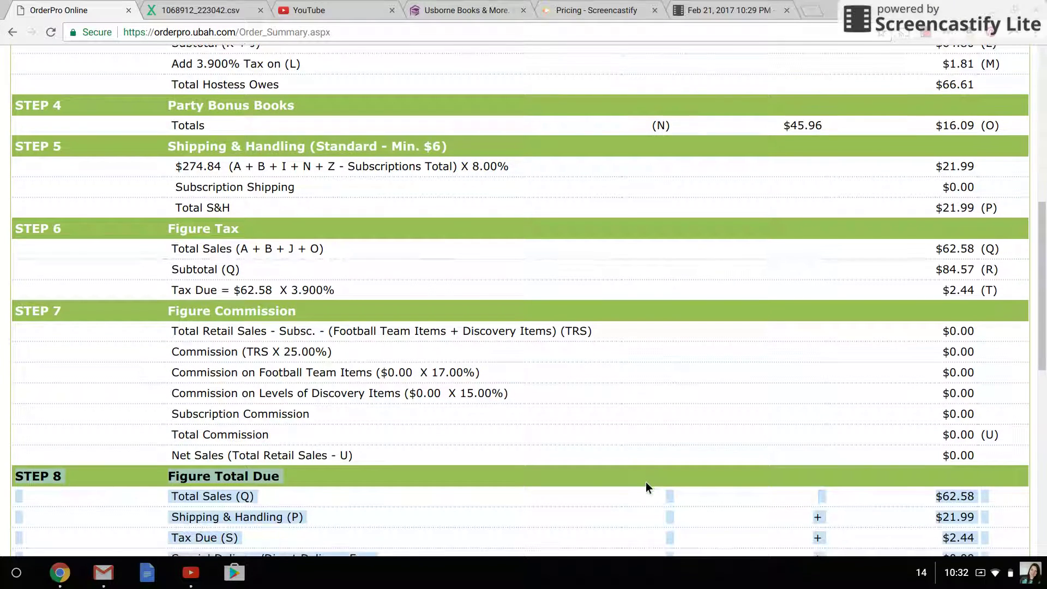
scroll(742, 163, down, 1)
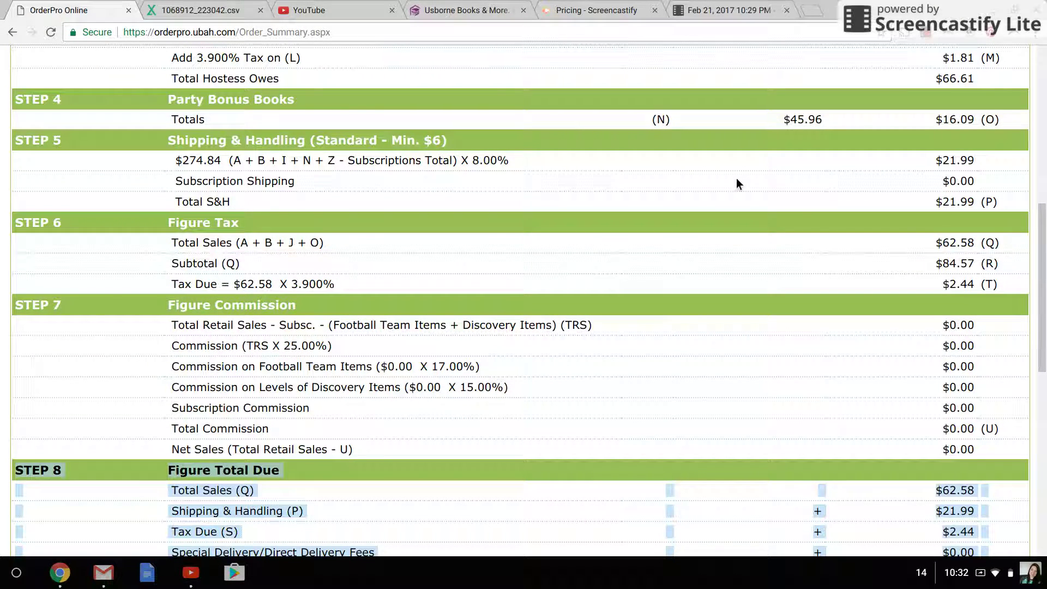
scroll(737, 180, down, 5)
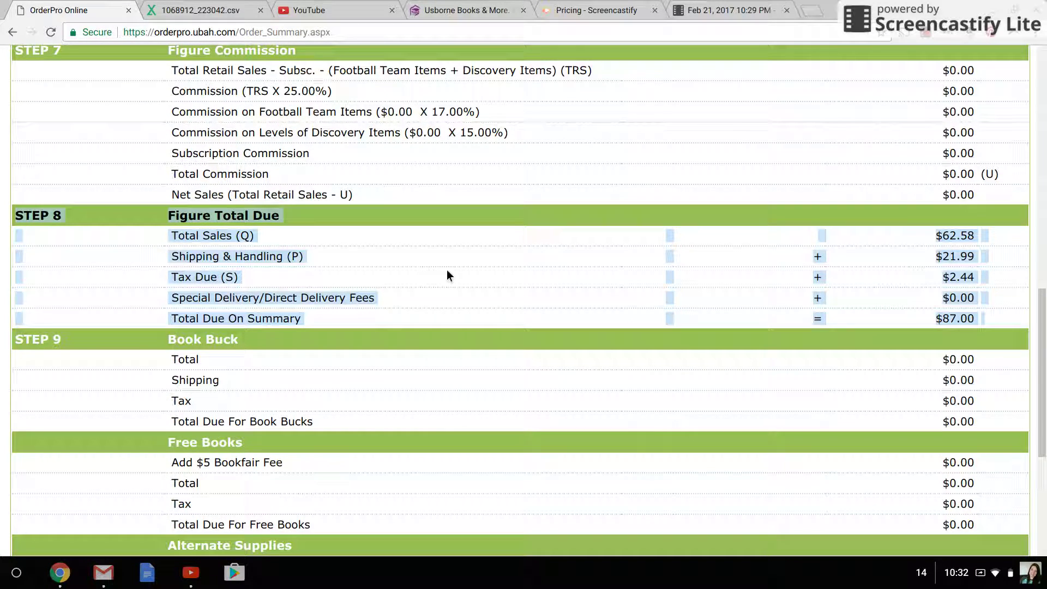
click(220, 229)
scroll(384, 263, down, 1)
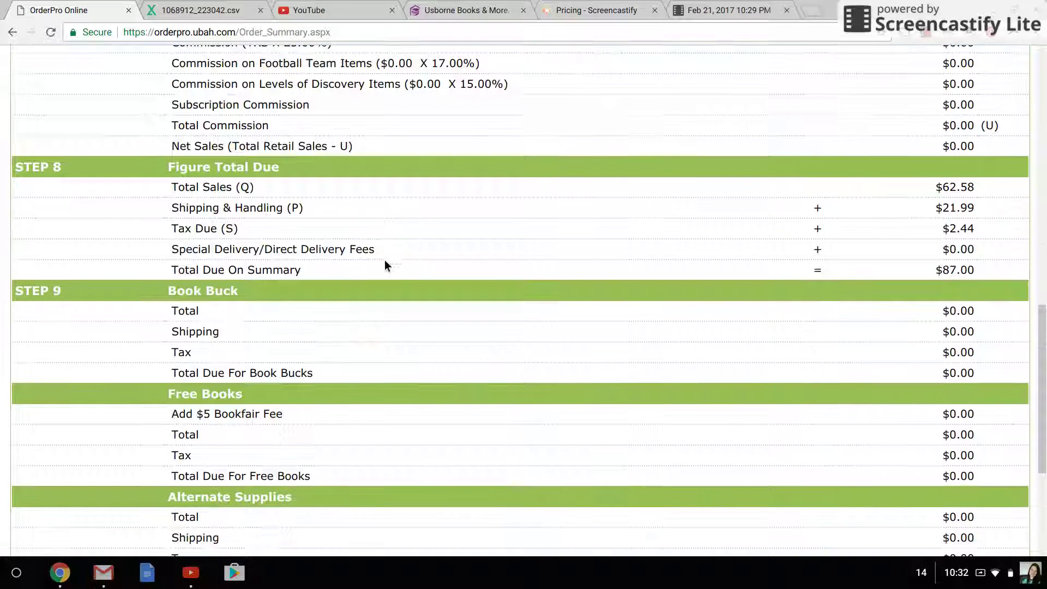
drag(172, 187, 997, 194)
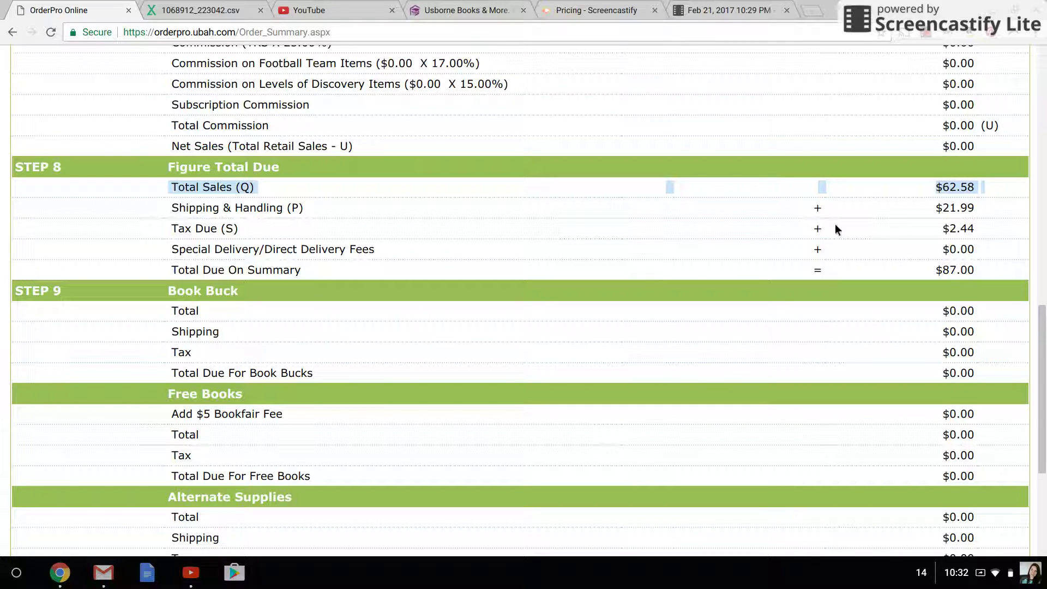
triple_click(948, 213)
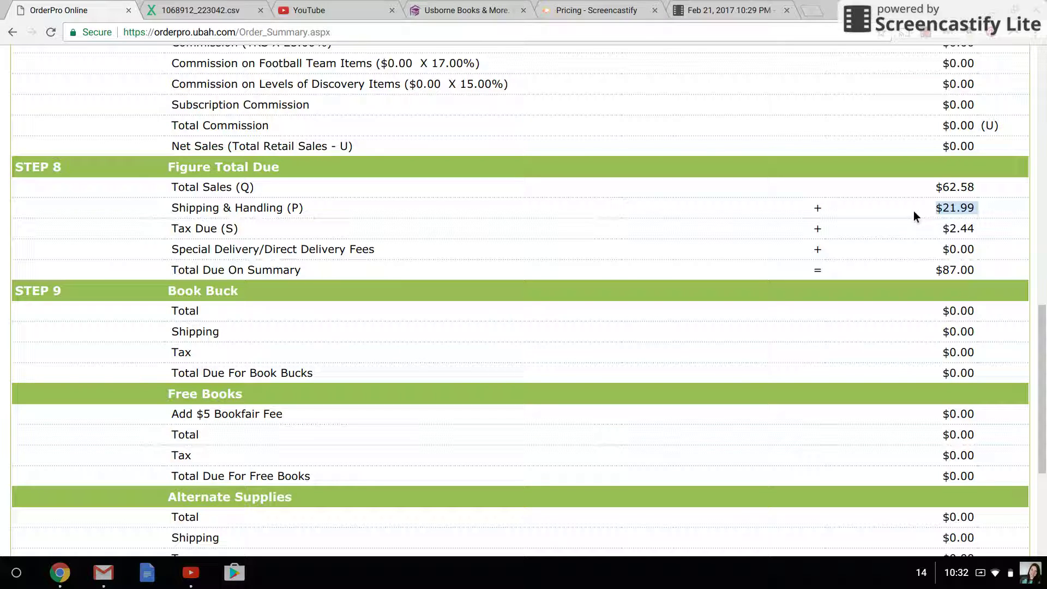
triple_click(956, 238)
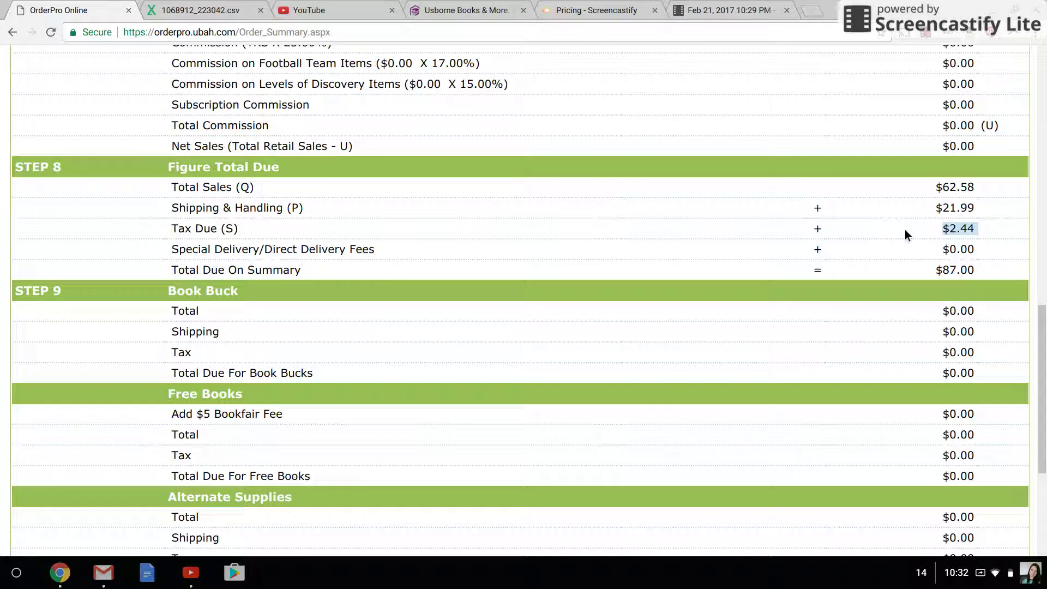
triple_click(958, 194)
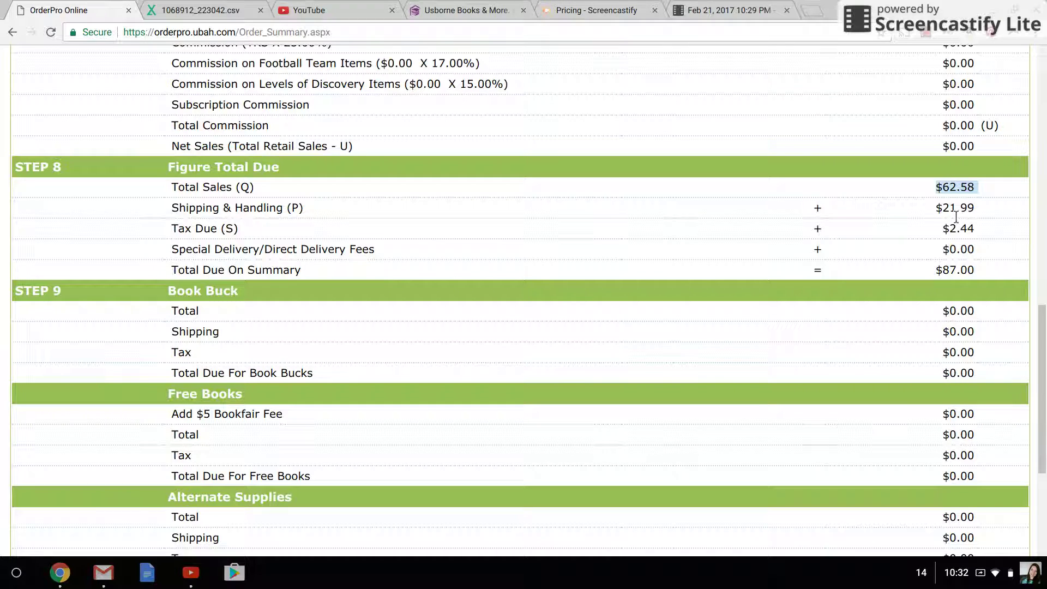
triple_click(960, 210)
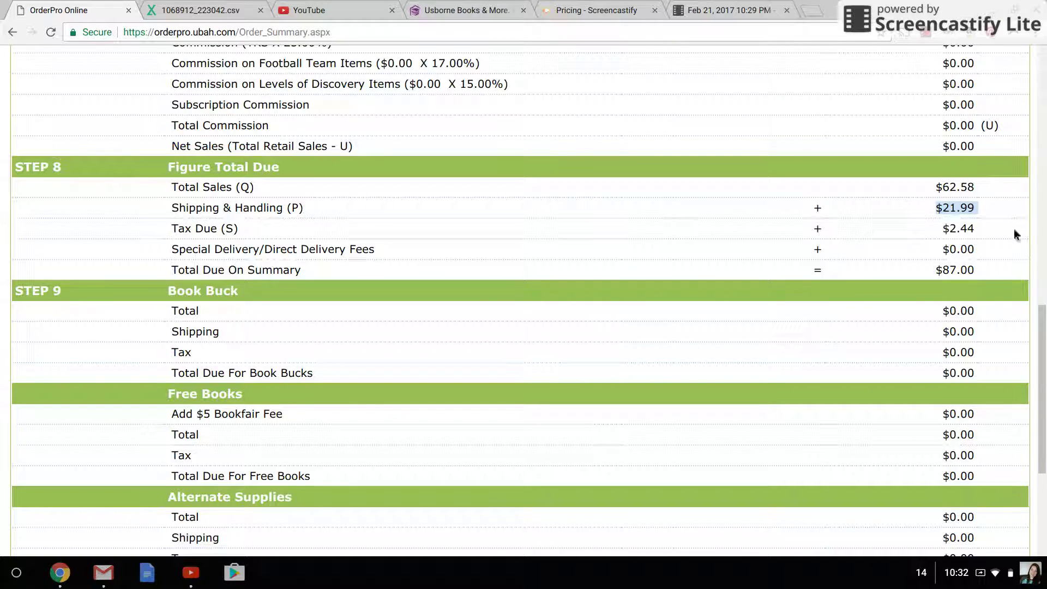
click(960, 239)
triple_click(960, 239)
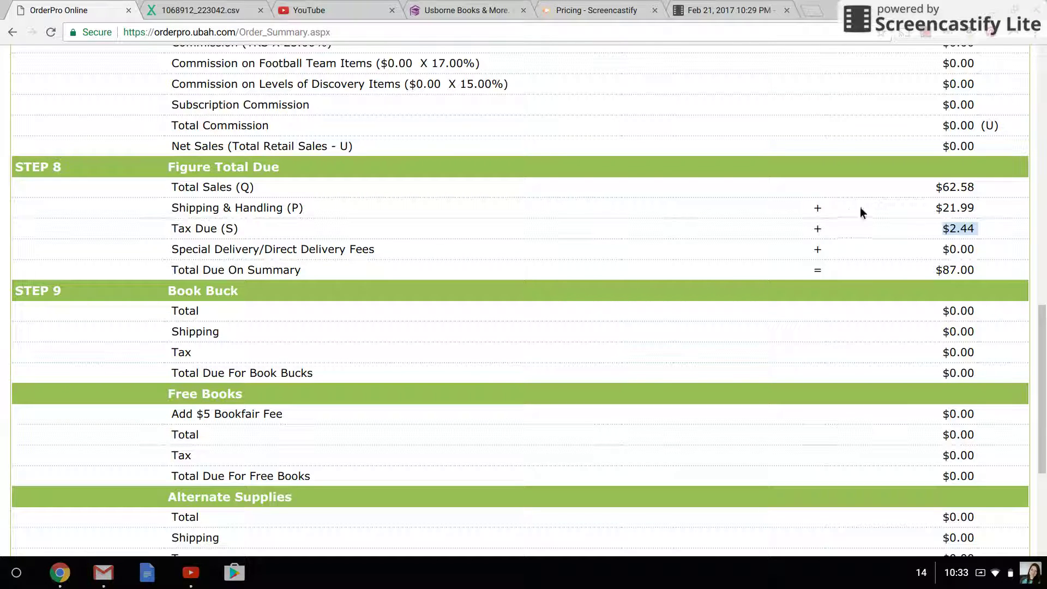
triple_click(960, 273)
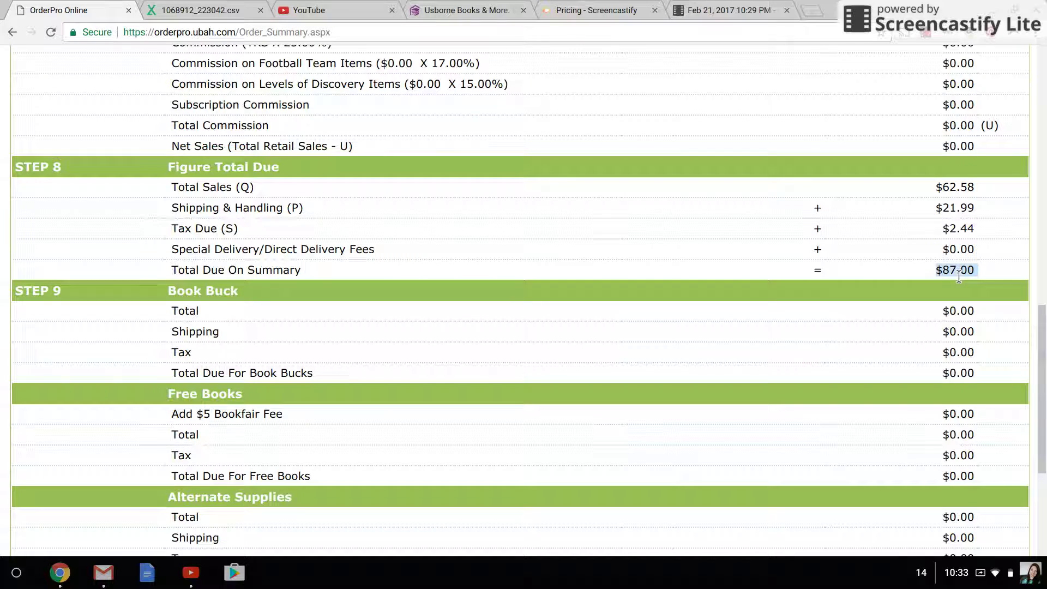
drag(159, 157, 180, 173)
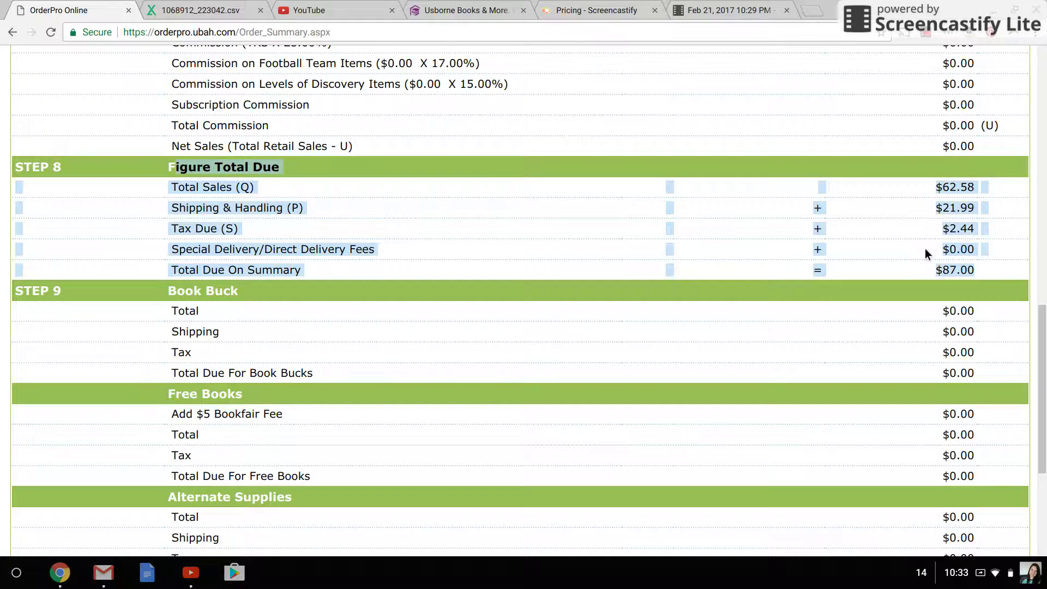
scroll(925, 248, up, 2)
Move the order on to the 5. Payment Summary step.
scroll(926, 248, down, 3)
scroll(925, 247, up, 9)
scroll(925, 247, up, 6)
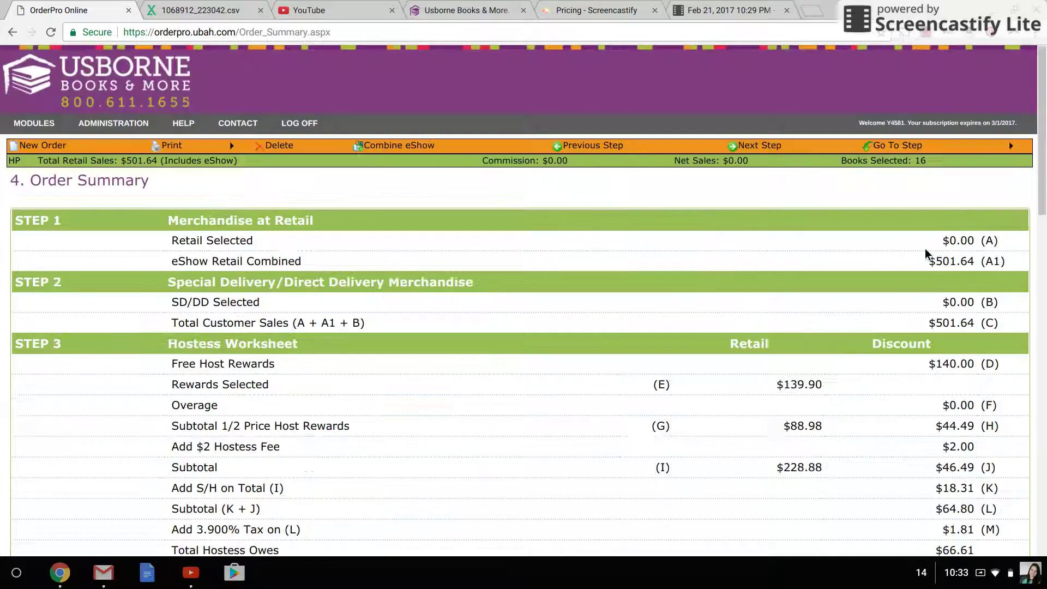
click(774, 146)
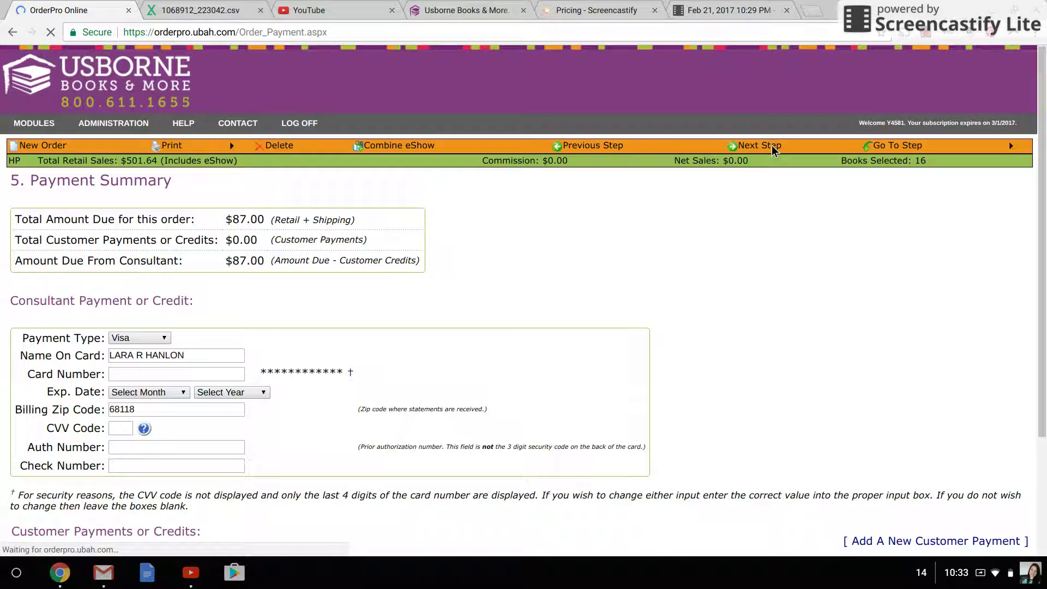
mouse_move(889, 149)
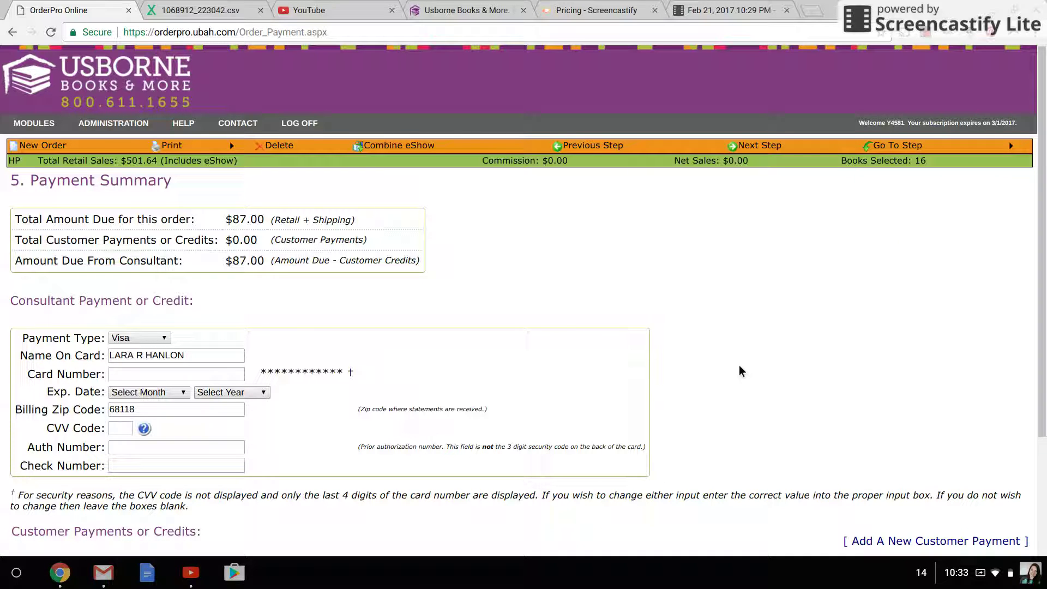
scroll(682, 289, down, 1)
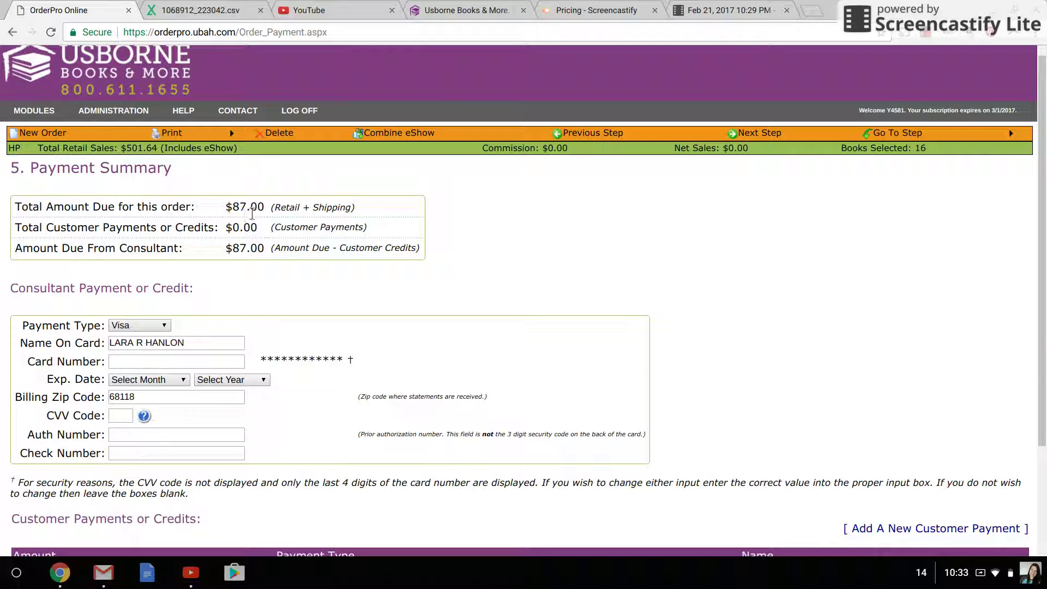
Highlight the $87.00 total due and the consultant payment form with its footnote.
double_click(251, 214)
scroll(235, 213, down, 3)
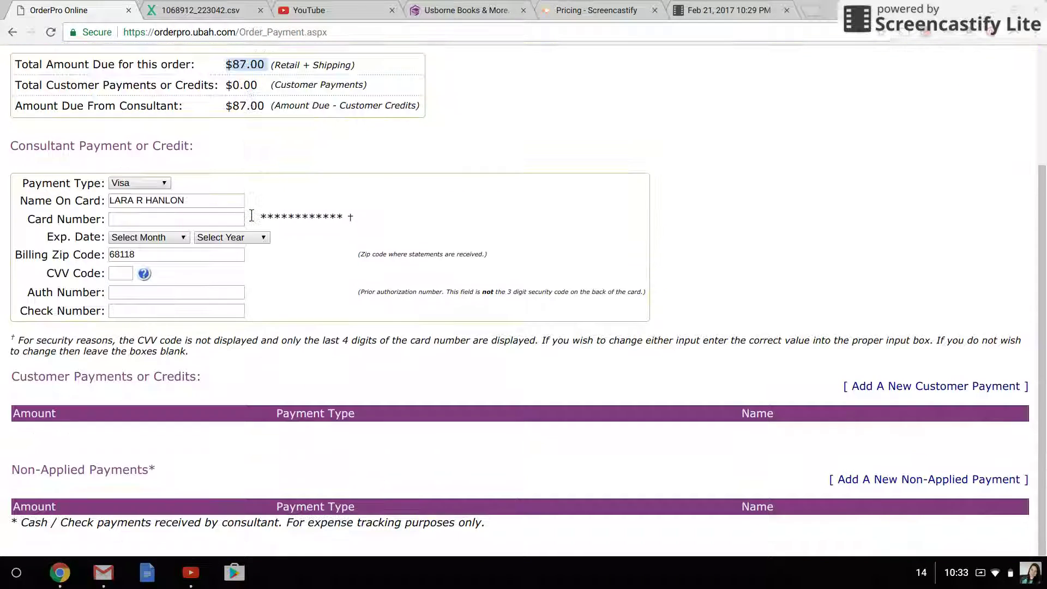
drag(10, 146, 230, 360)
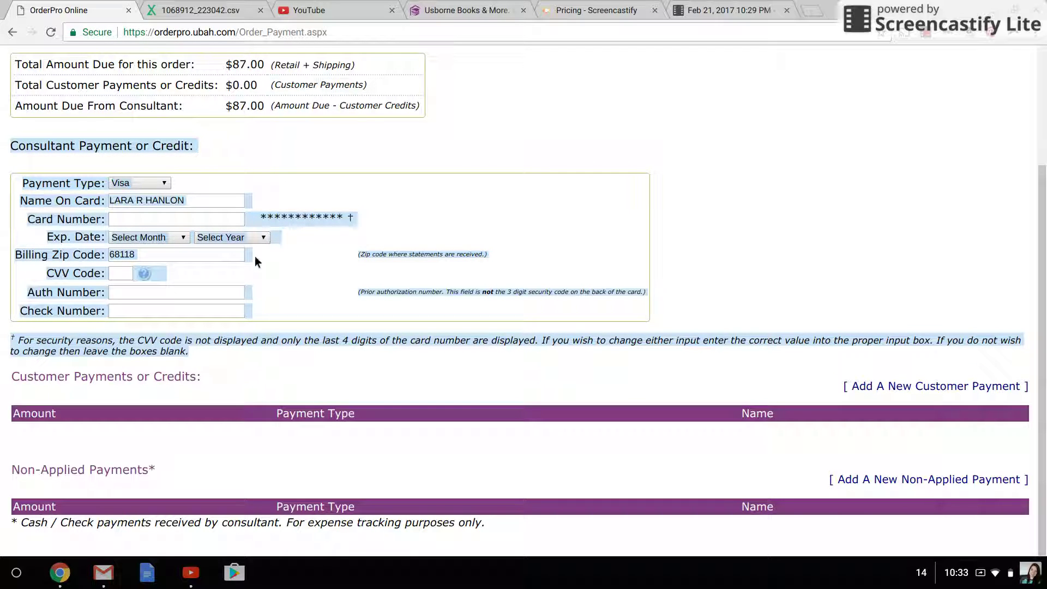
click(195, 356)
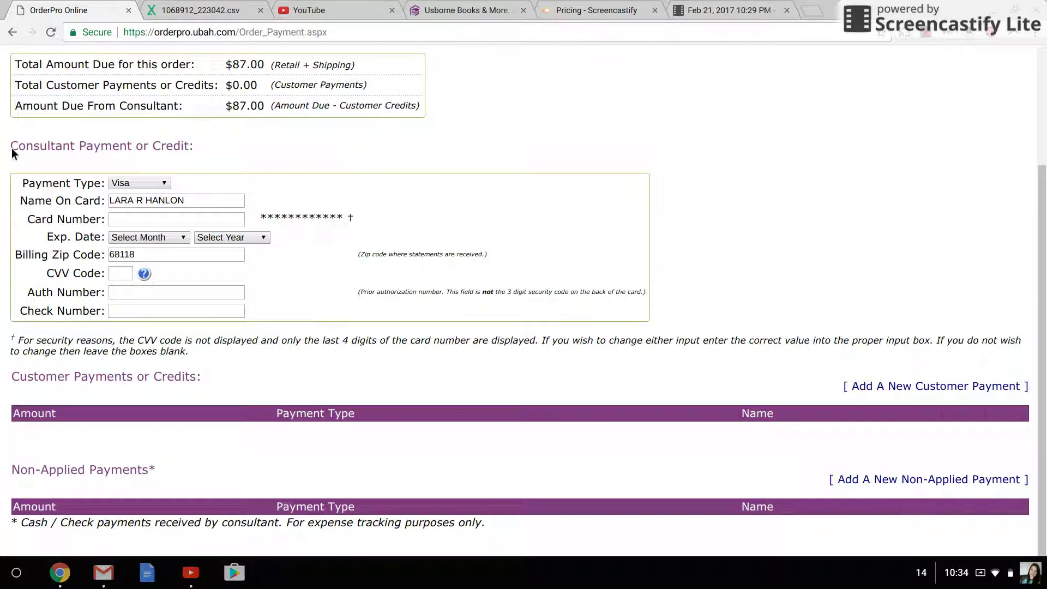
drag(12, 149, 234, 377)
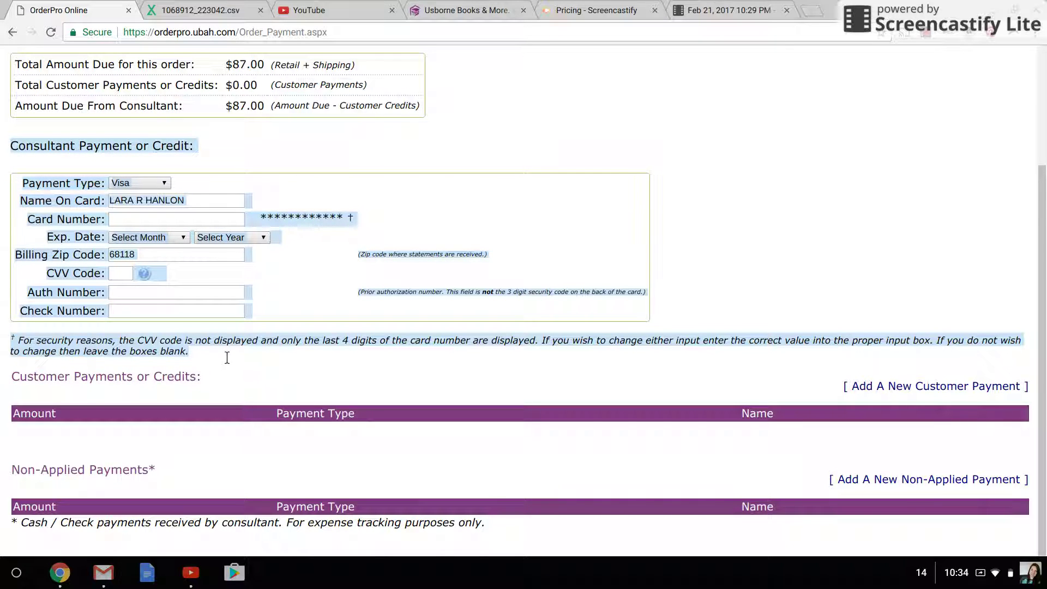
click(133, 164)
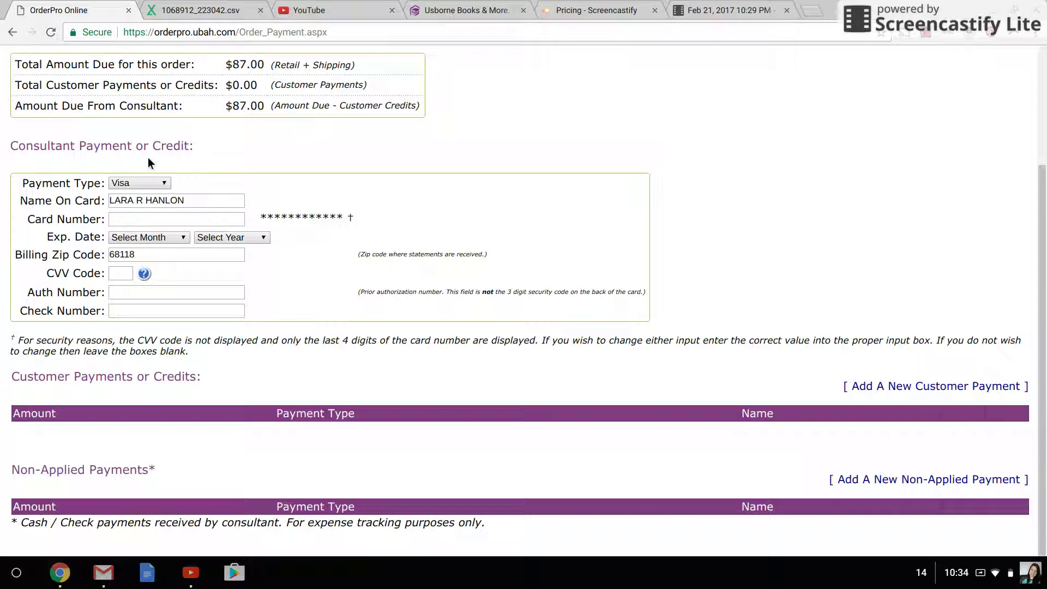
Highlight the $87.00 due from the consultant and start a new customer payment.
scroll(148, 162, up, 1)
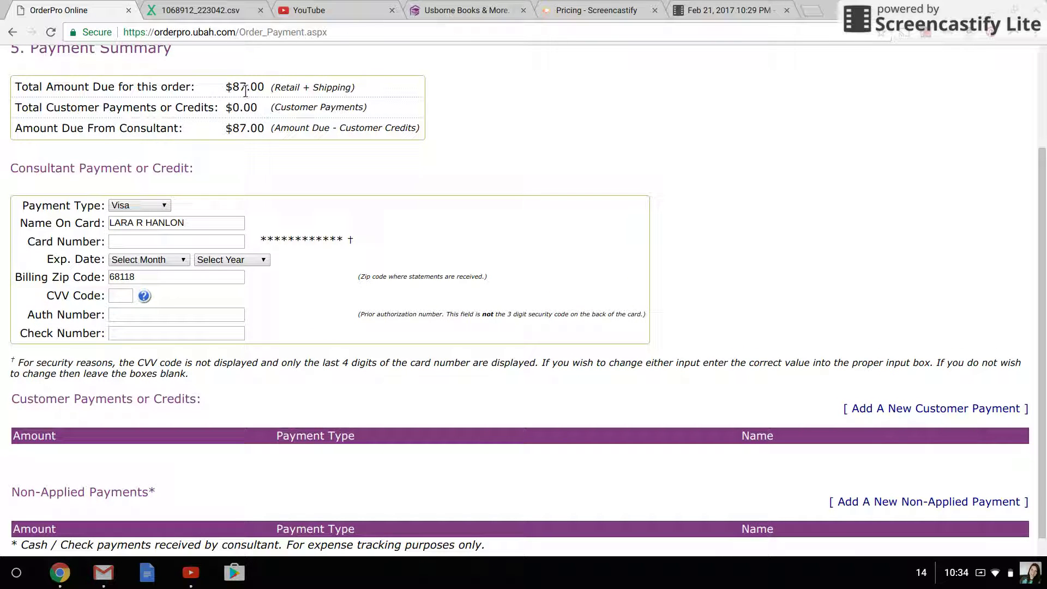
double_click(244, 92)
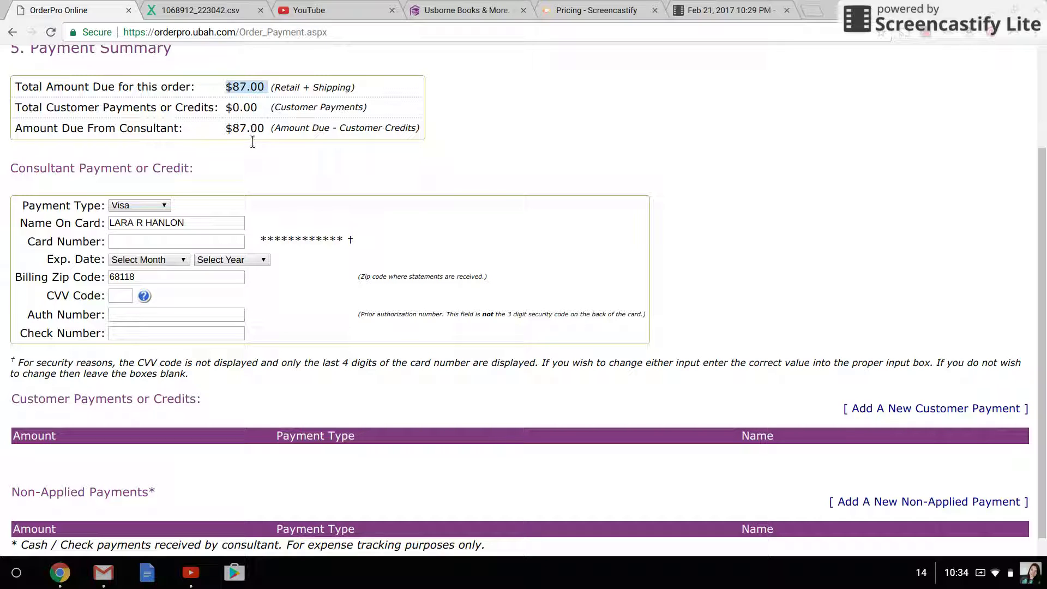
drag(227, 133, 258, 145)
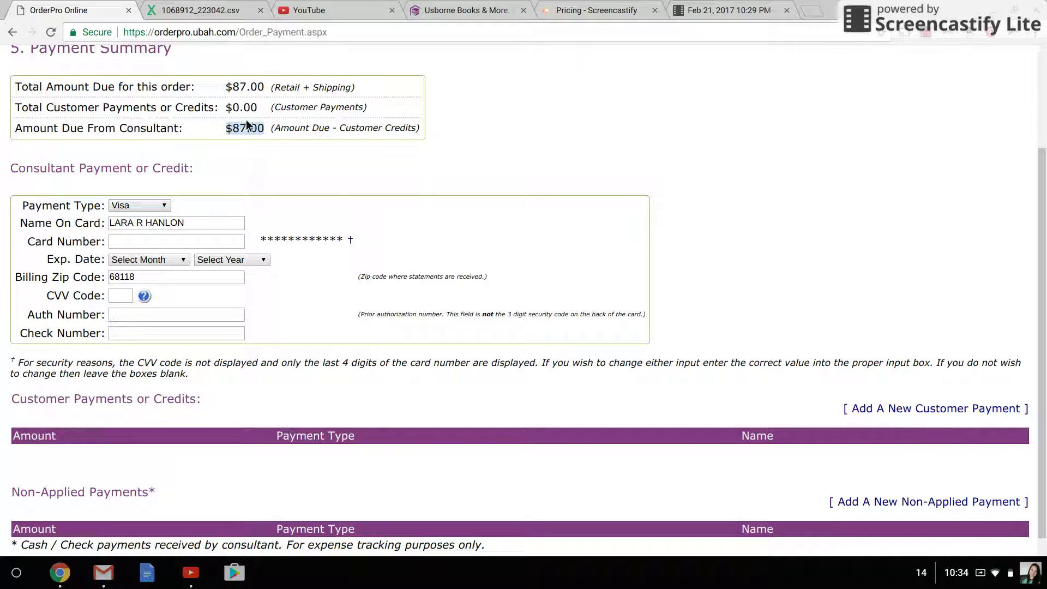
double_click(254, 140)
click(907, 413)
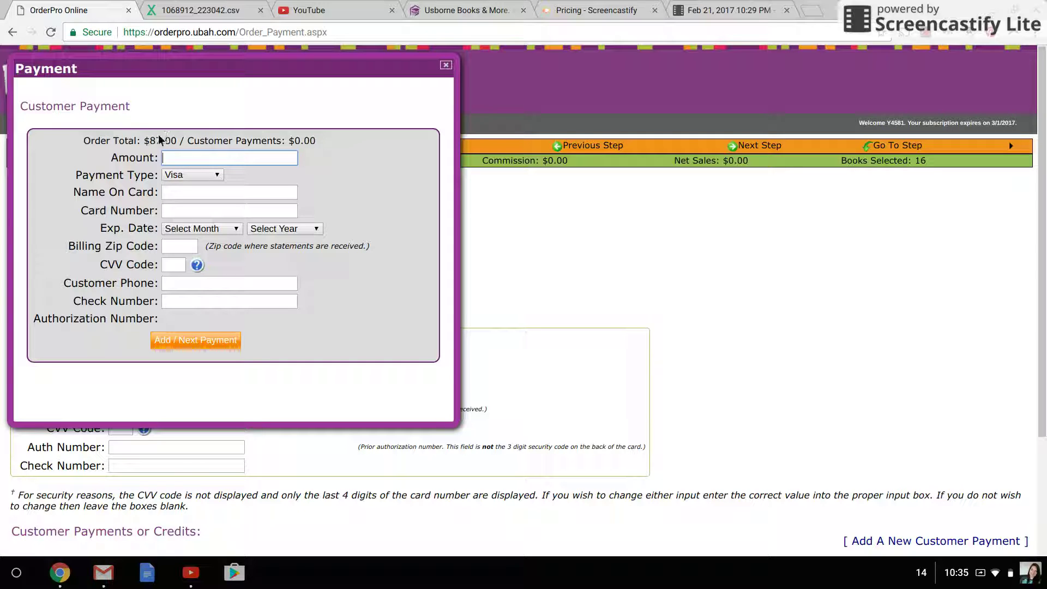
Review the payment's $87.00 order total, Amount and Check Number fields, then close without adding.
click(164, 148)
triple_click(164, 147)
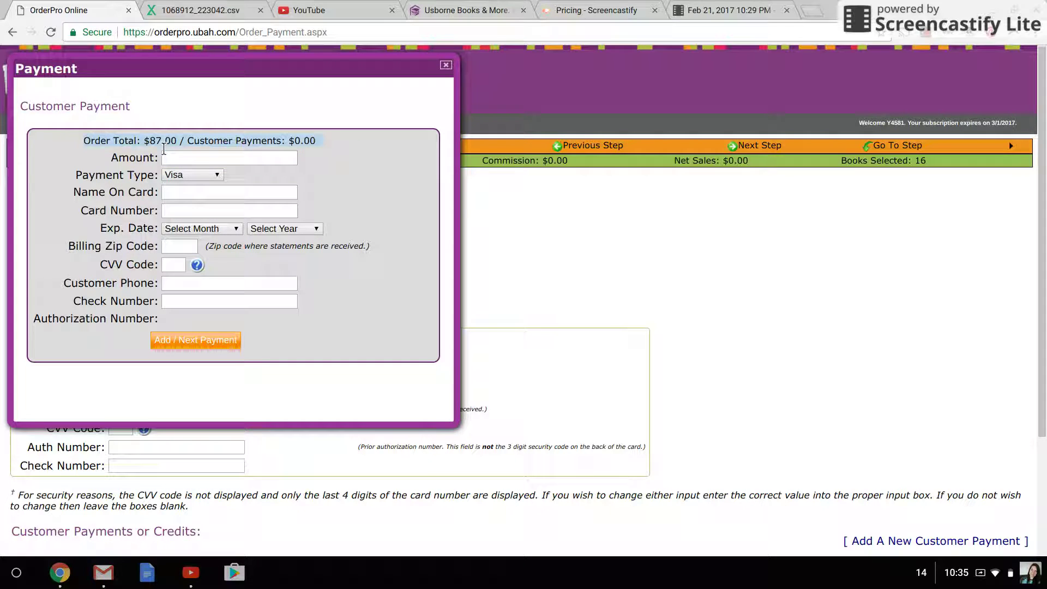
click(161, 146)
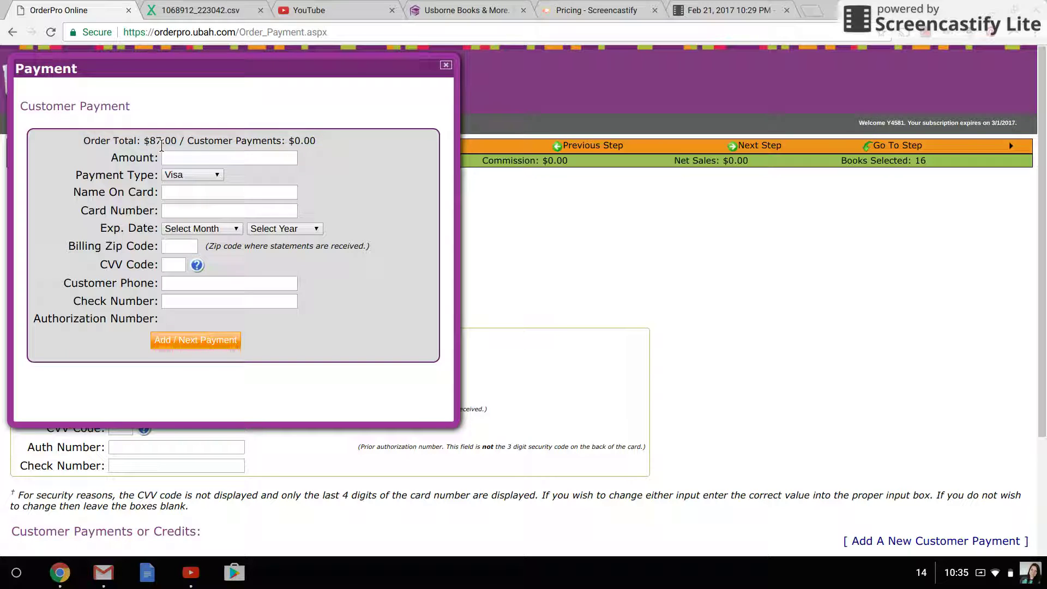
click(207, 164)
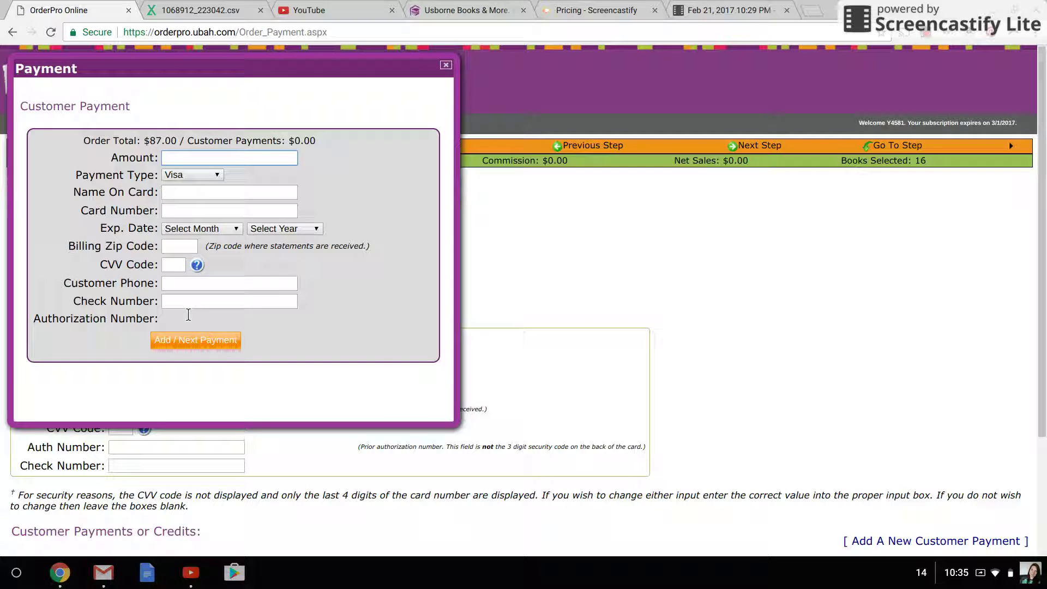
drag(104, 312, 248, 311)
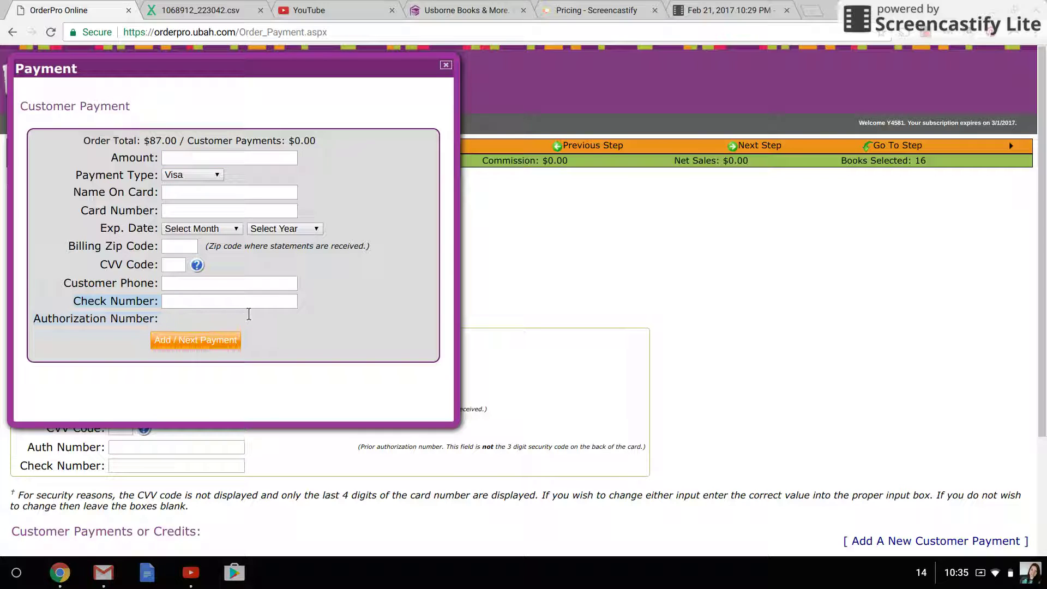
click(251, 305)
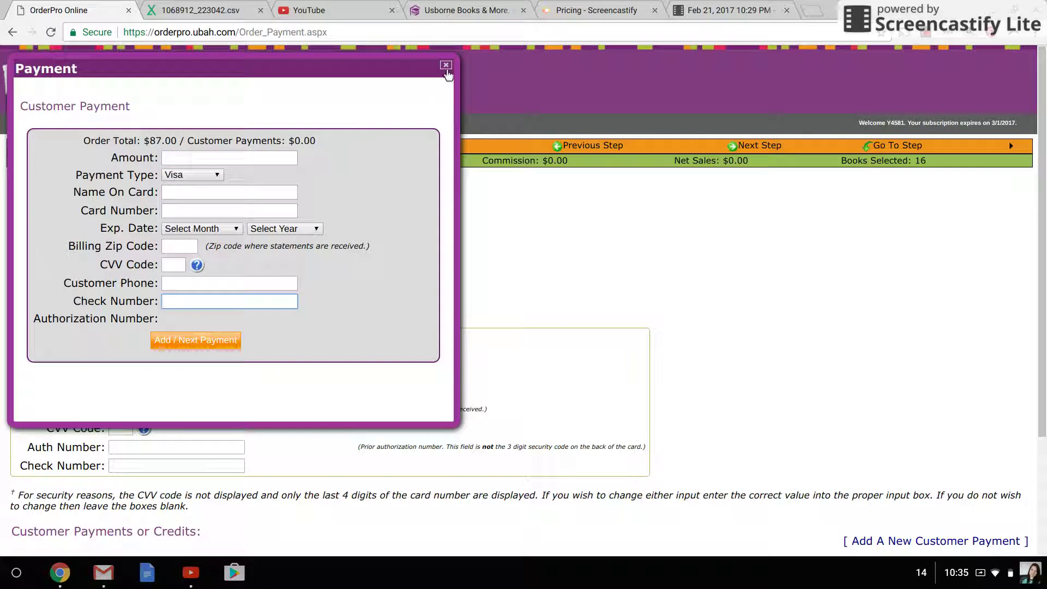
click(446, 66)
scroll(538, 298, down, 2)
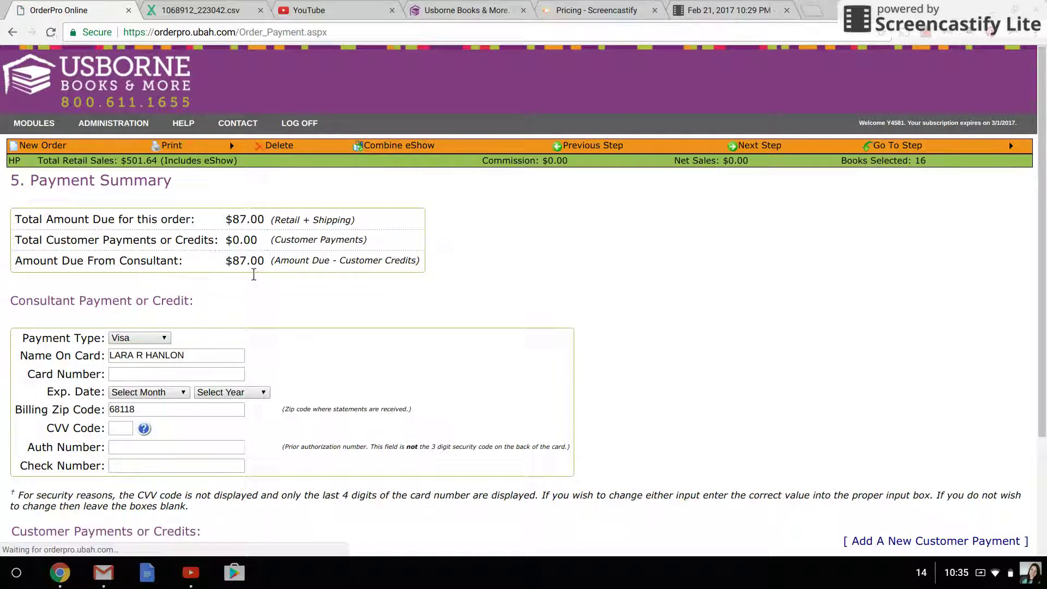
scroll(253, 274, down, 1)
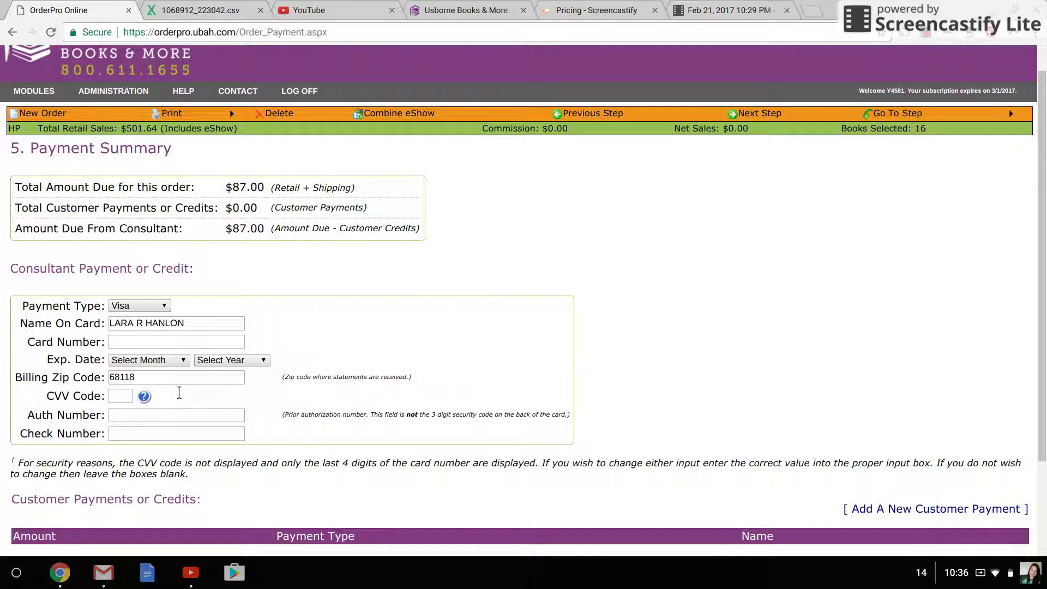
scroll(179, 392, down, 2)
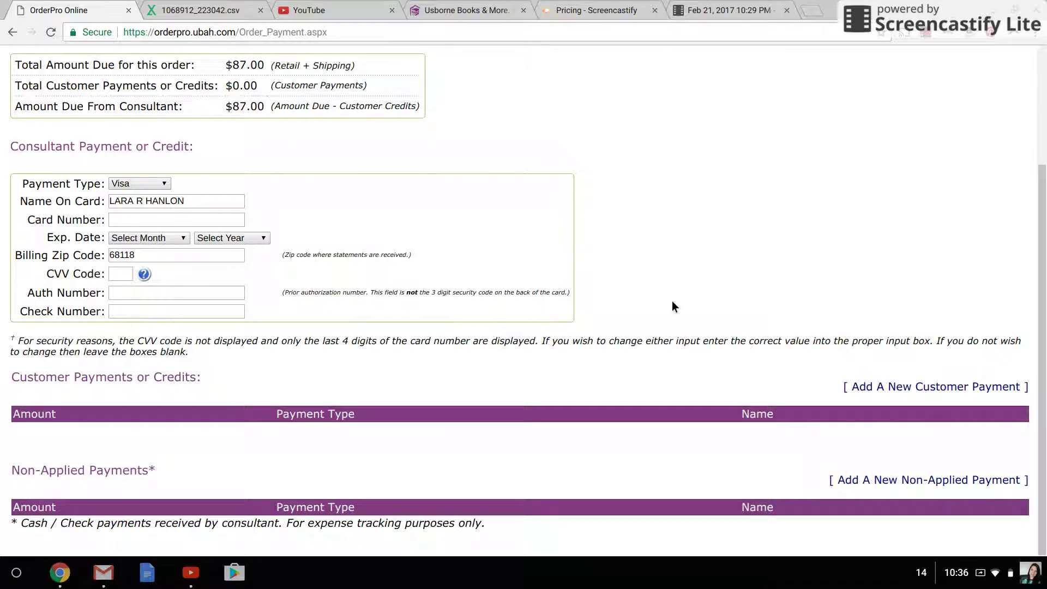
scroll(672, 306, up, 3)
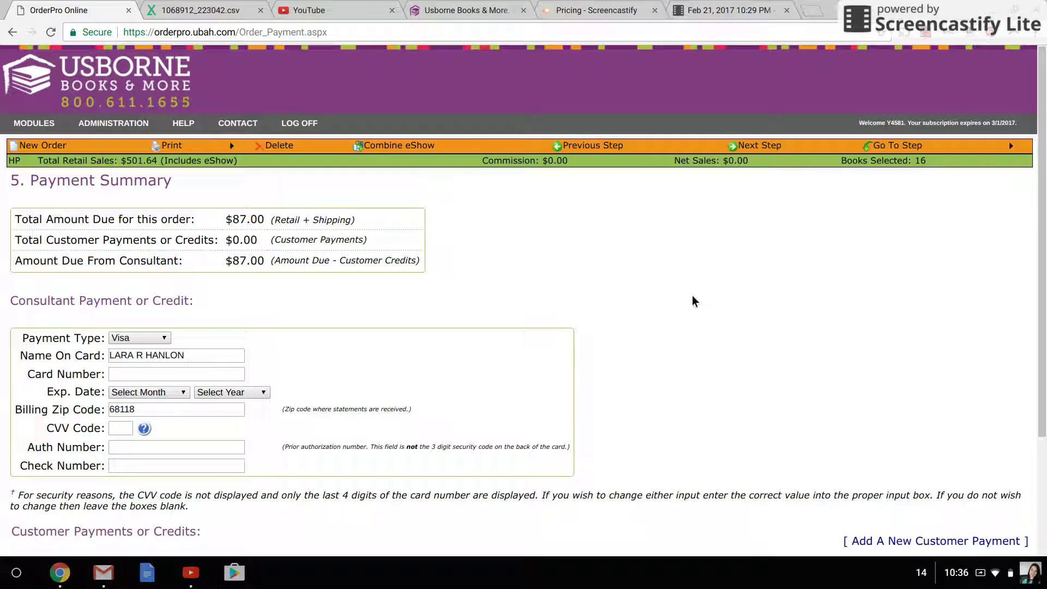
scroll(694, 301, down, 3)
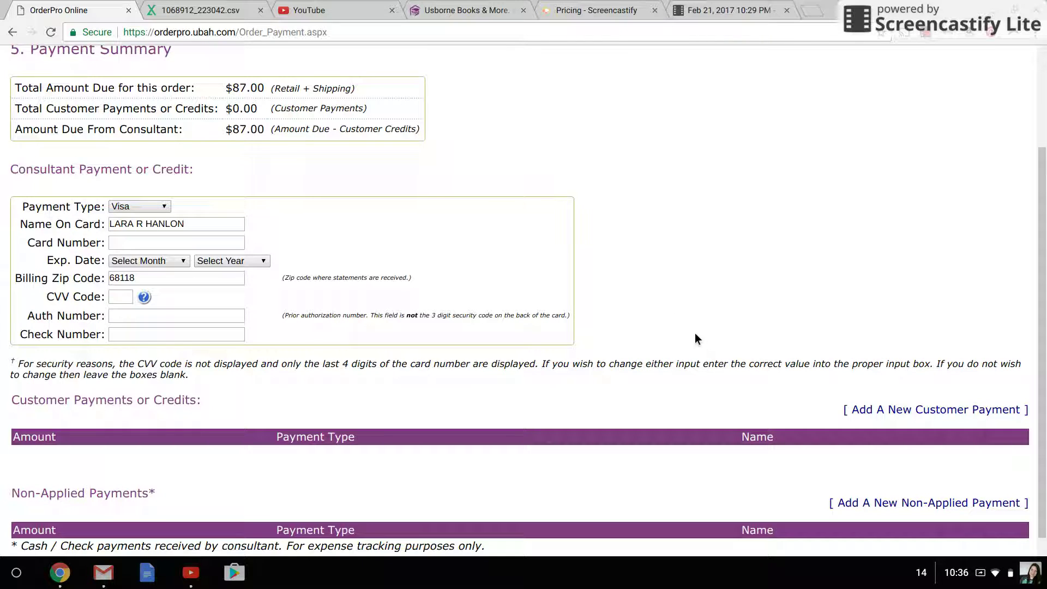
scroll(702, 292, up, 3)
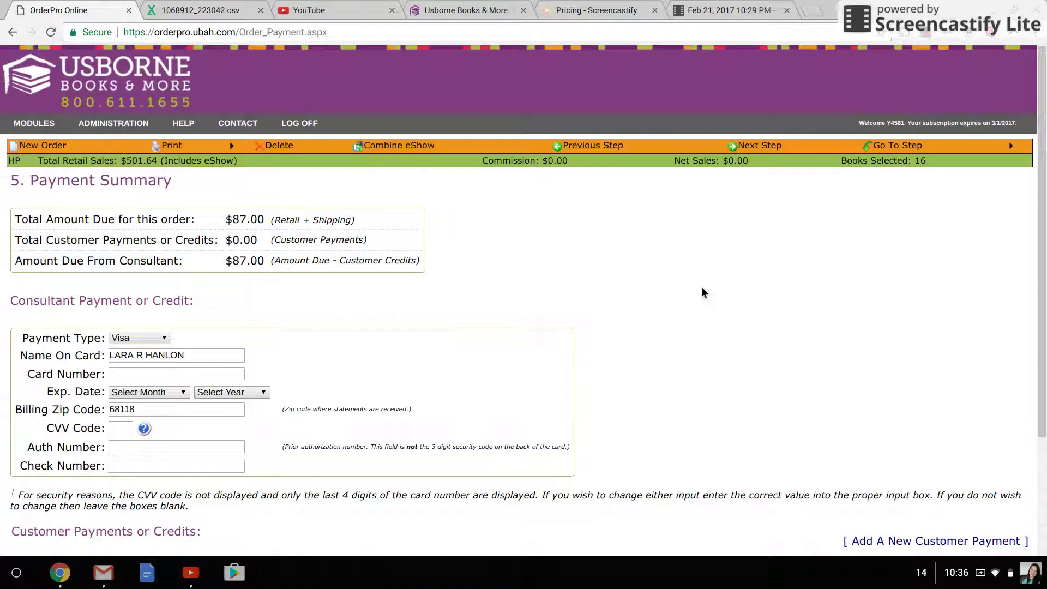
mouse_move(879, 145)
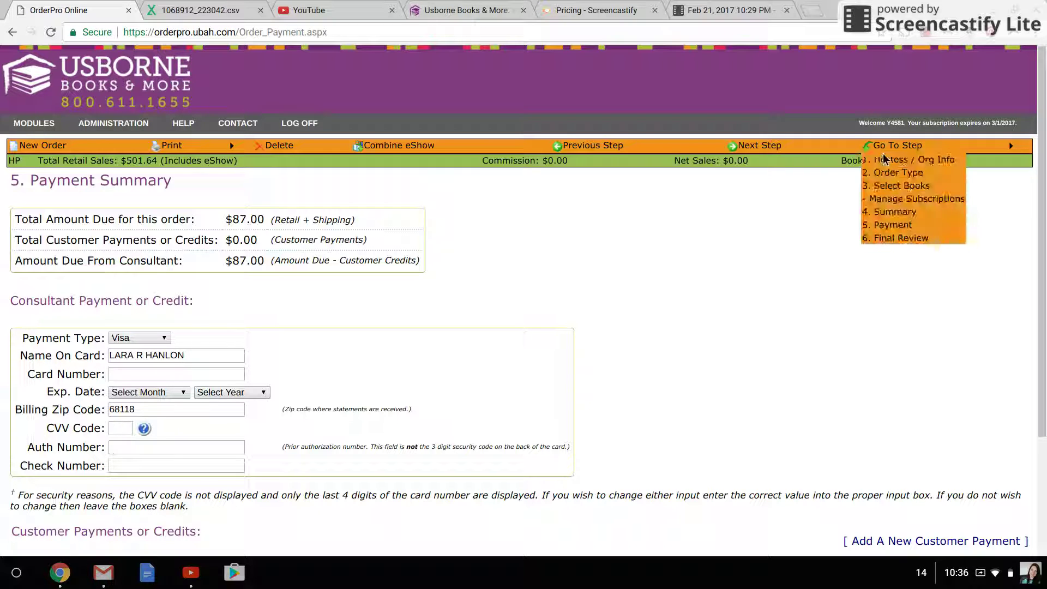
scroll(636, 363, down, 2)
scroll(636, 369, down, 1)
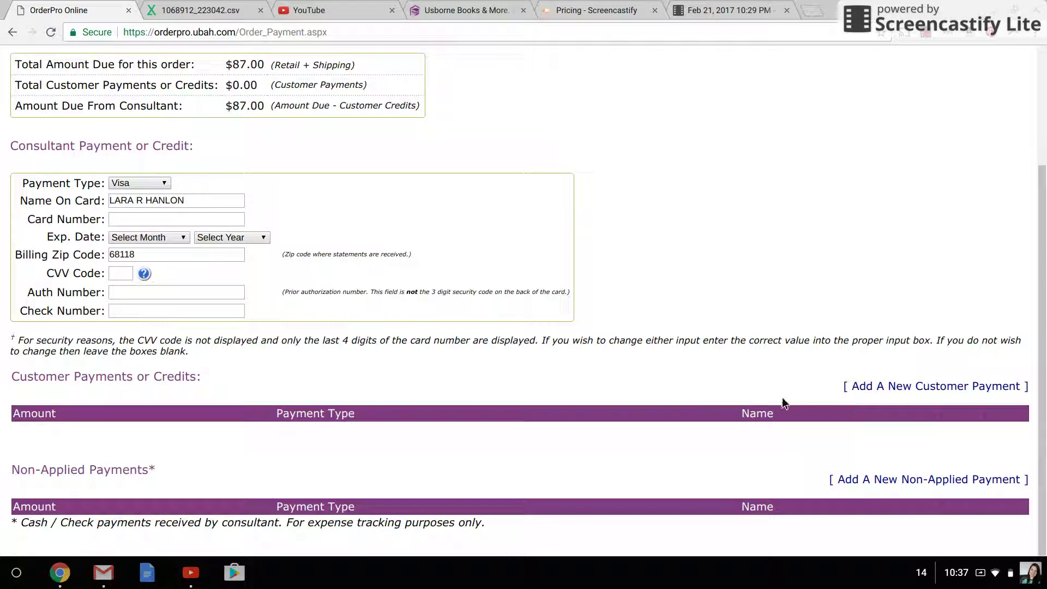
scroll(699, 390, up, 3)
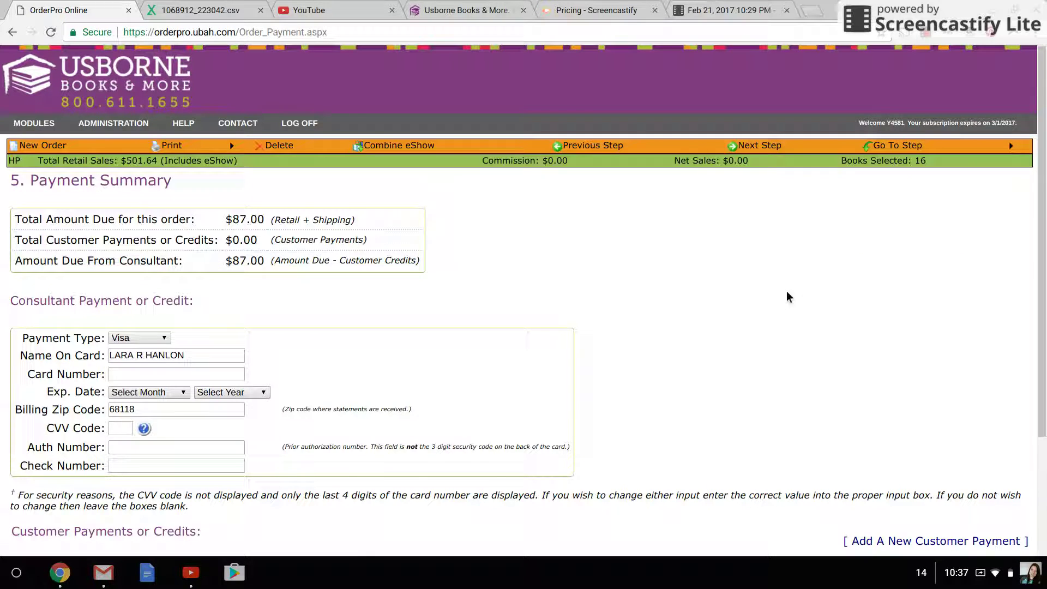
mouse_move(51, 123)
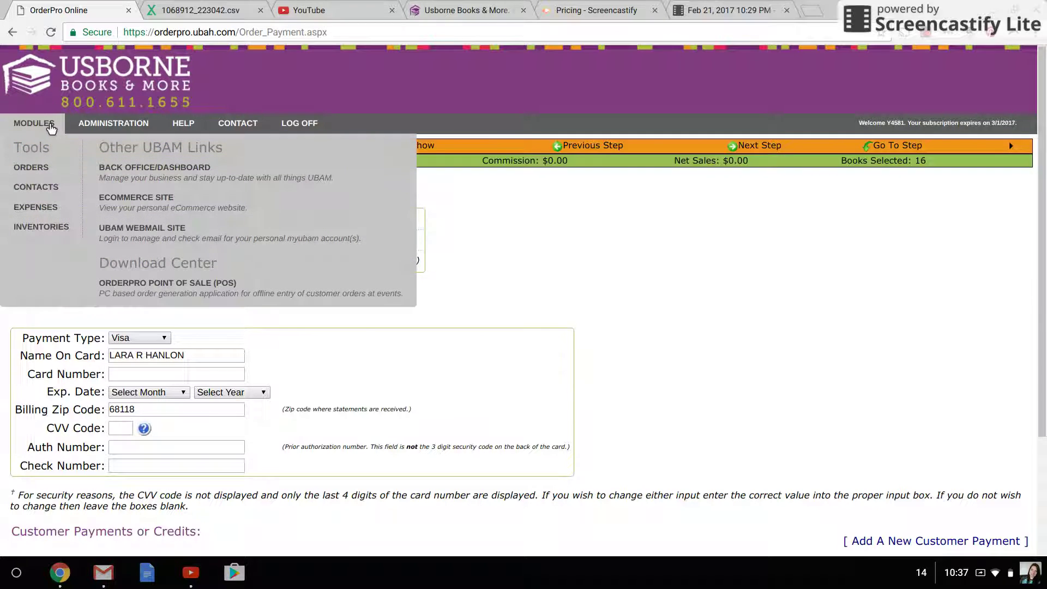
Open the completed BB order from Completed Orders at its 6. Final Review step.
click(37, 169)
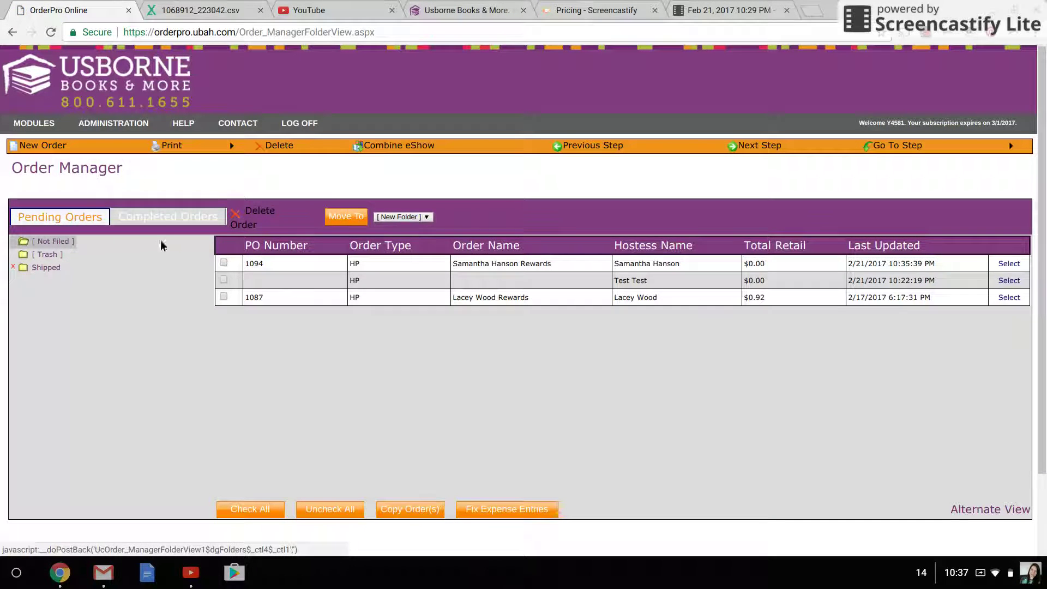
click(163, 223)
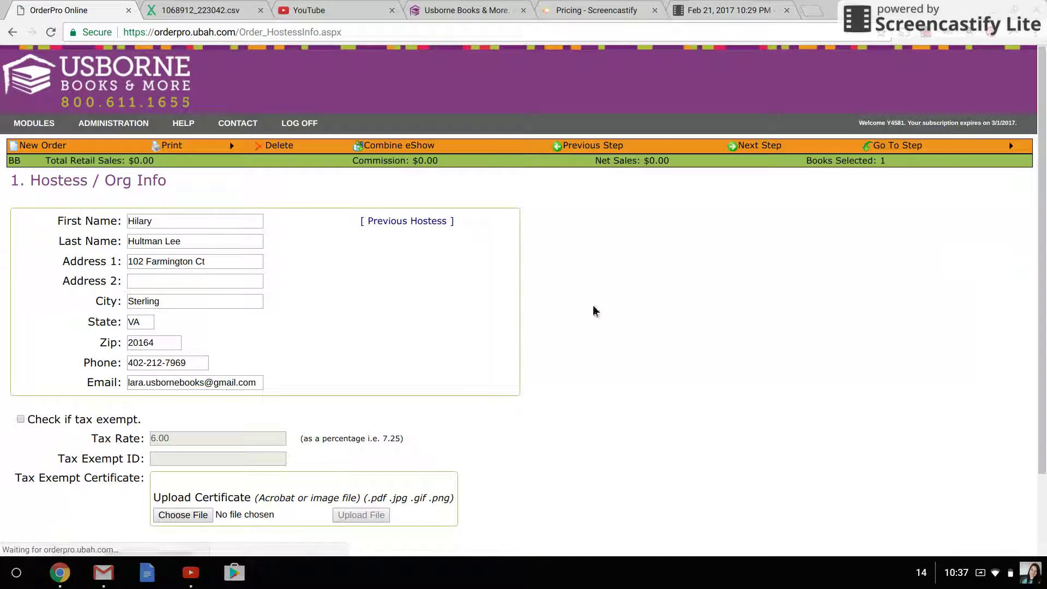
mouse_move(894, 146)
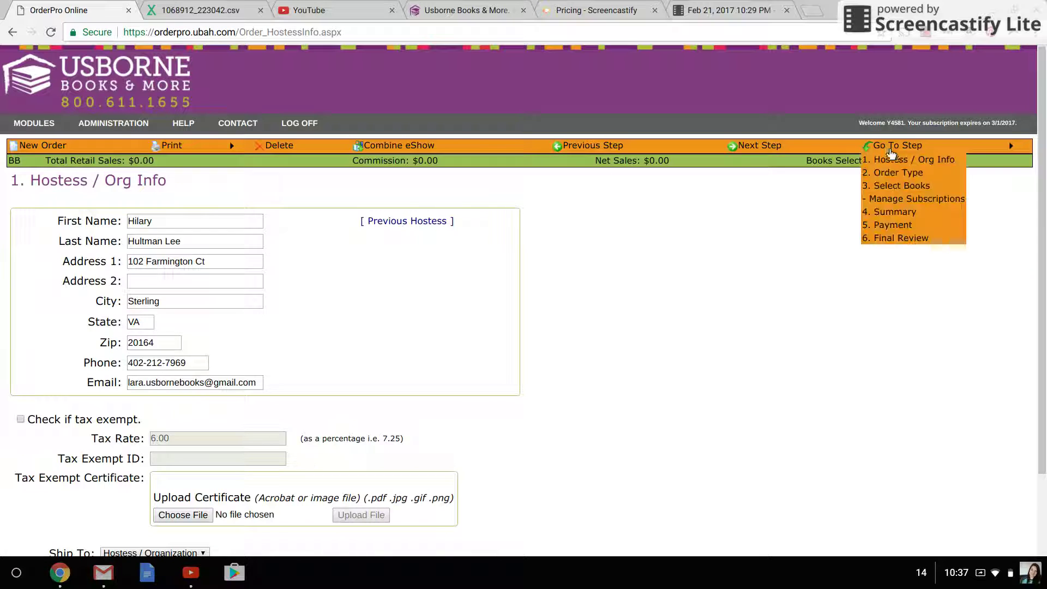
click(881, 239)
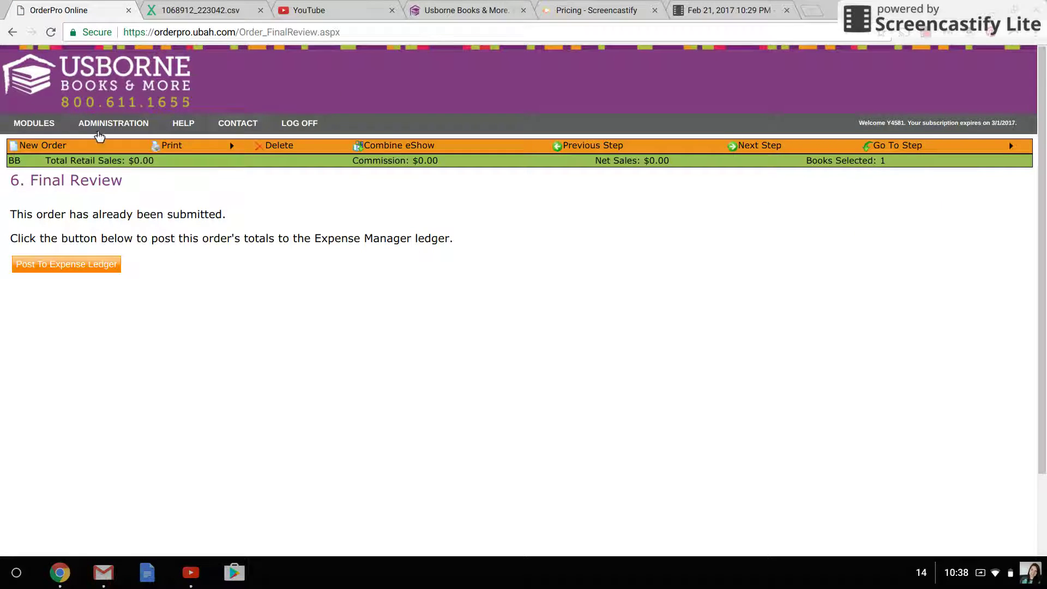
Post the submitted BB order's totals to the Expense Manager ledger.
mouse_move(34, 124)
click(71, 266)
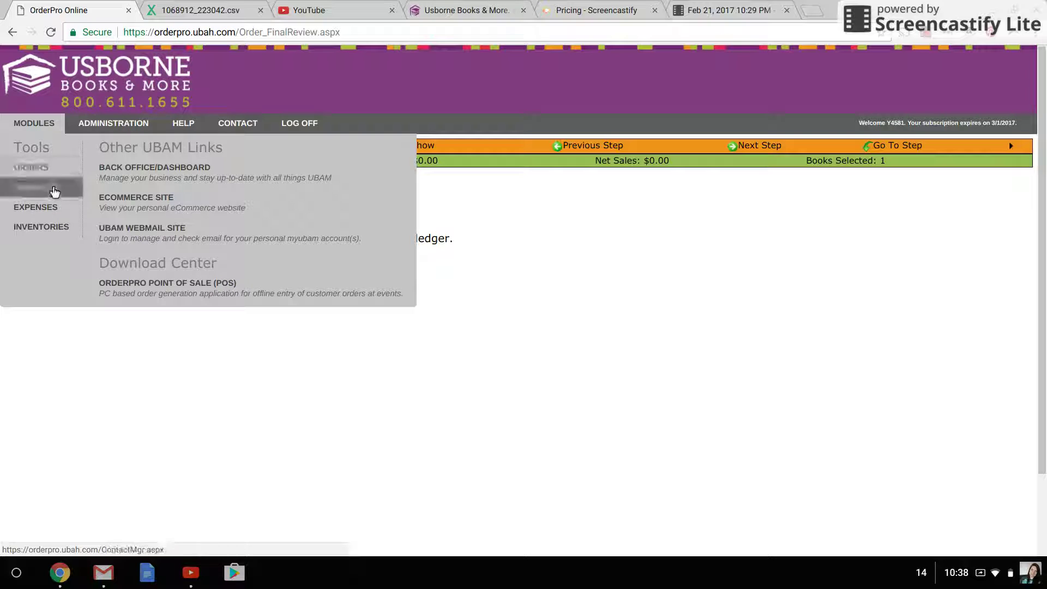
Open the first completed BB order's Hostess / Org Info, checking Last Name and Address 1.
click(35, 171)
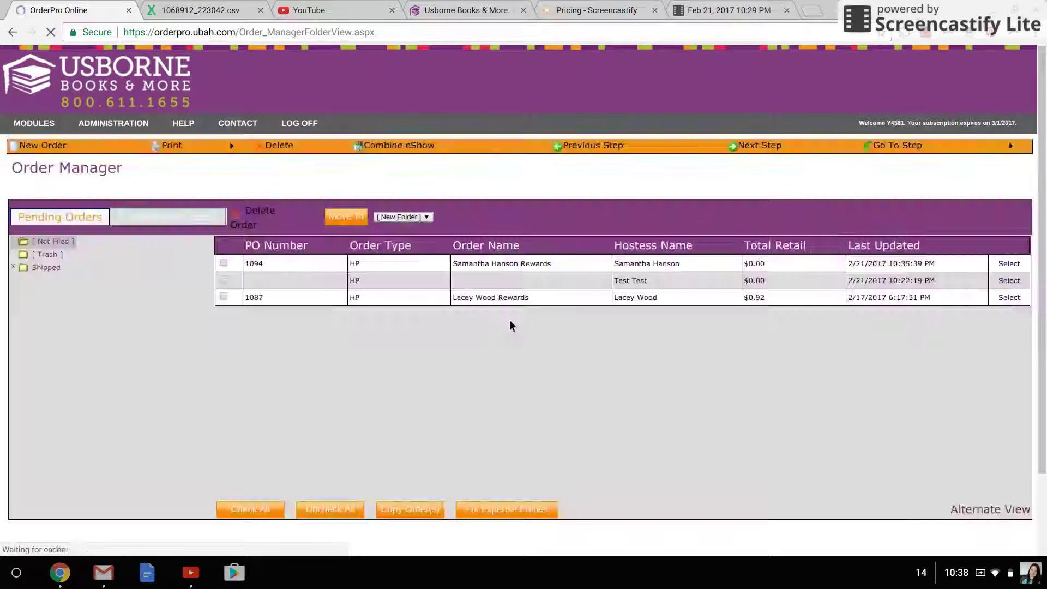
click(176, 217)
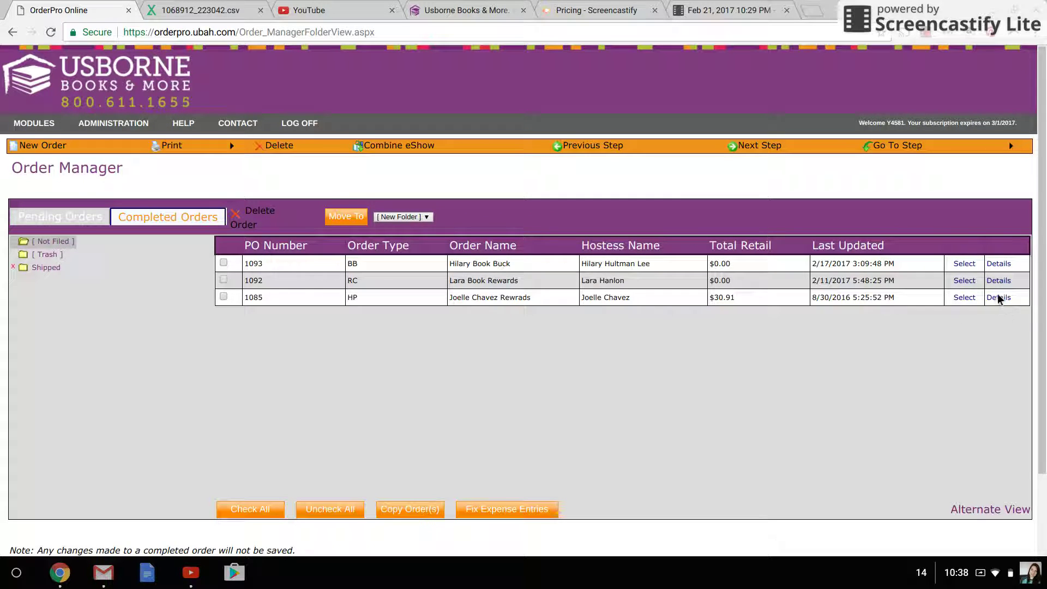
click(963, 265)
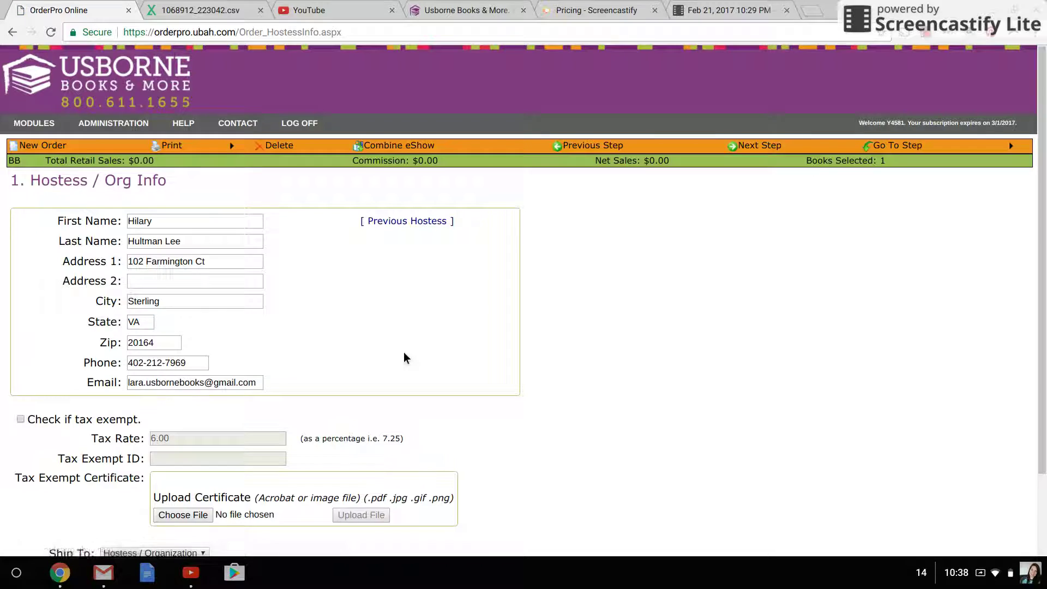
scroll(404, 357, down, 2)
scroll(404, 357, up, 2)
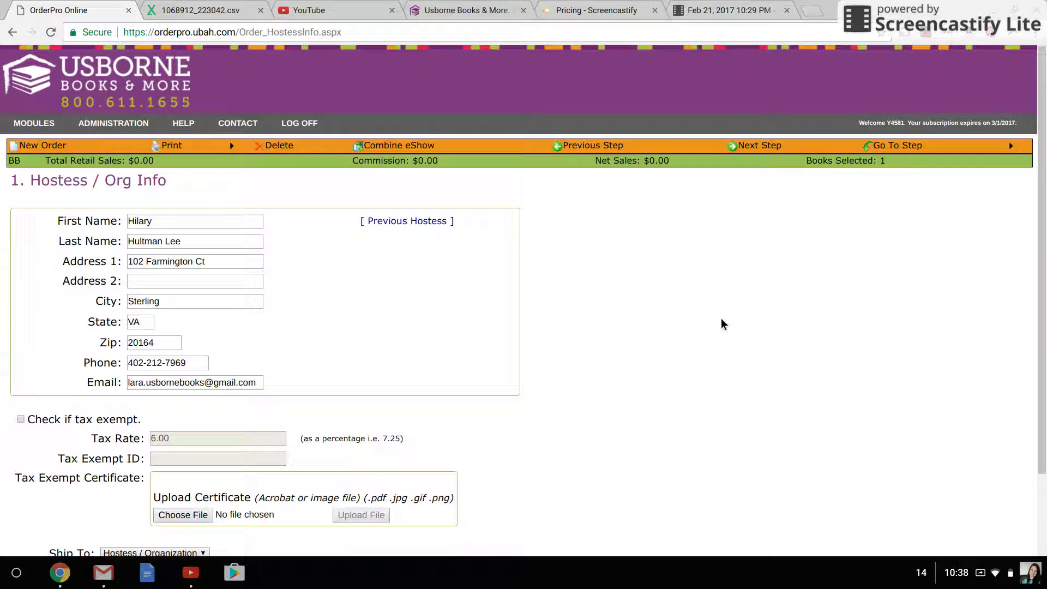
click(216, 247)
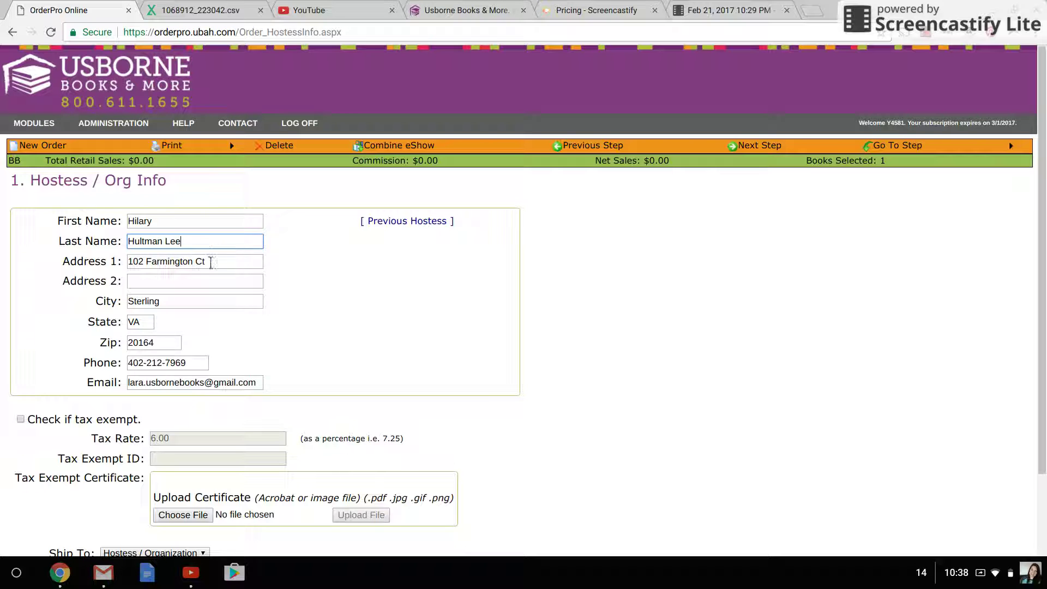
click(175, 267)
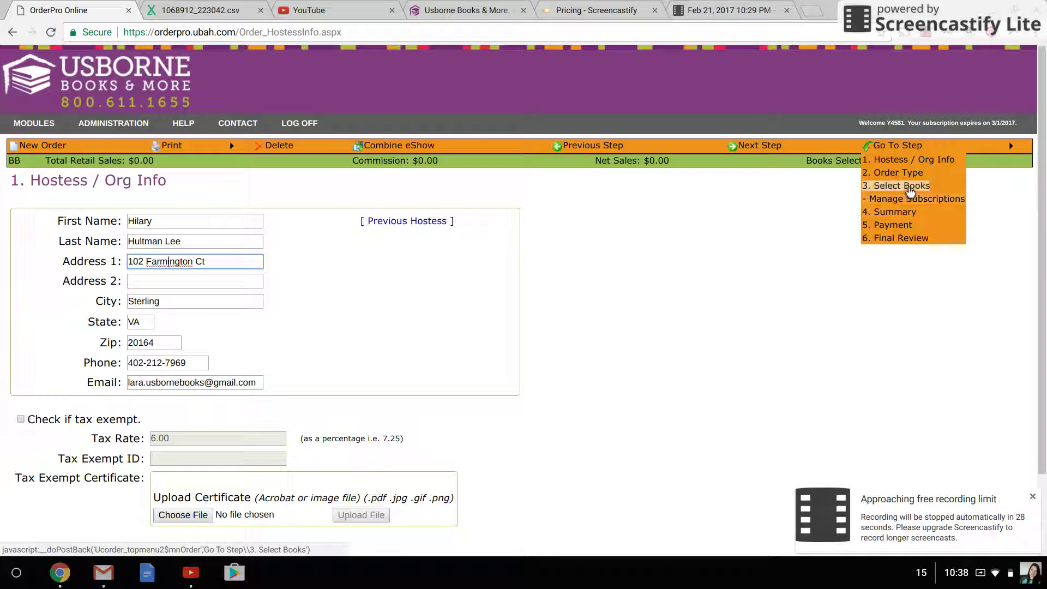
Close the order step list and go back to the Order Manager's pending HP orders.
click(706, 304)
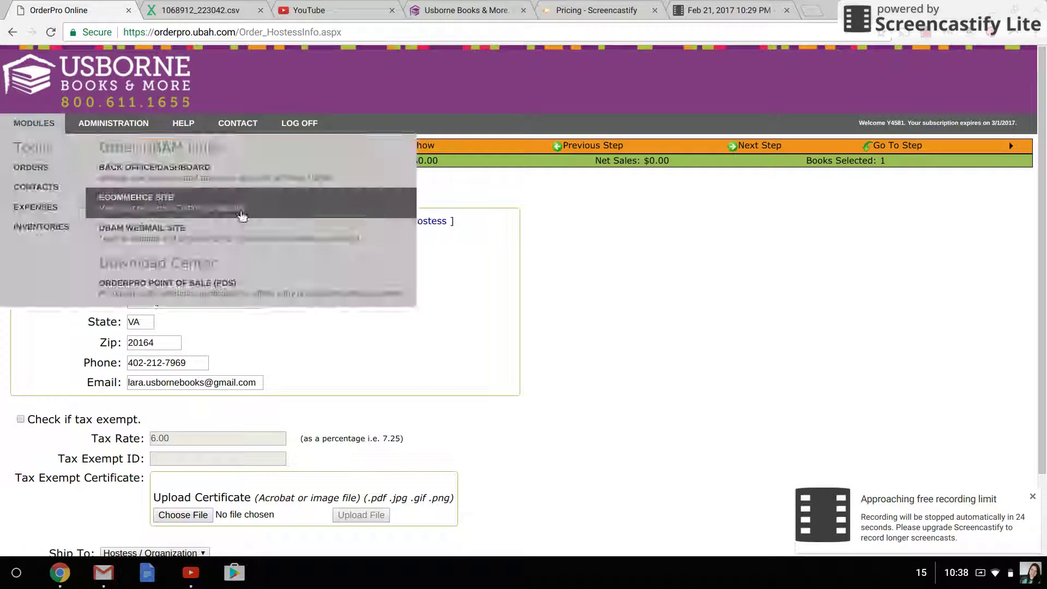
mouse_move(46, 148)
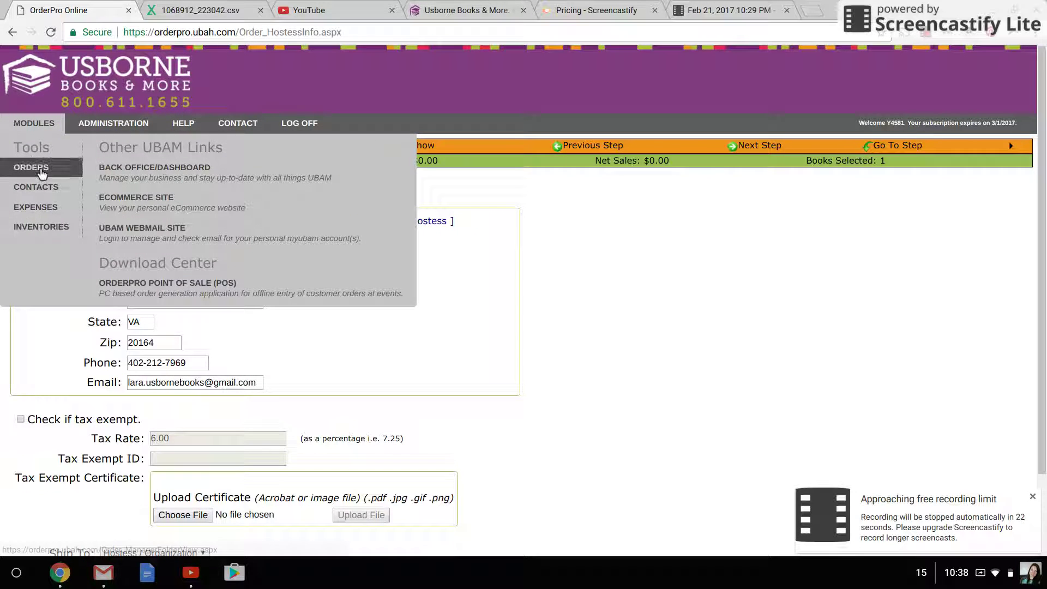
click(33, 167)
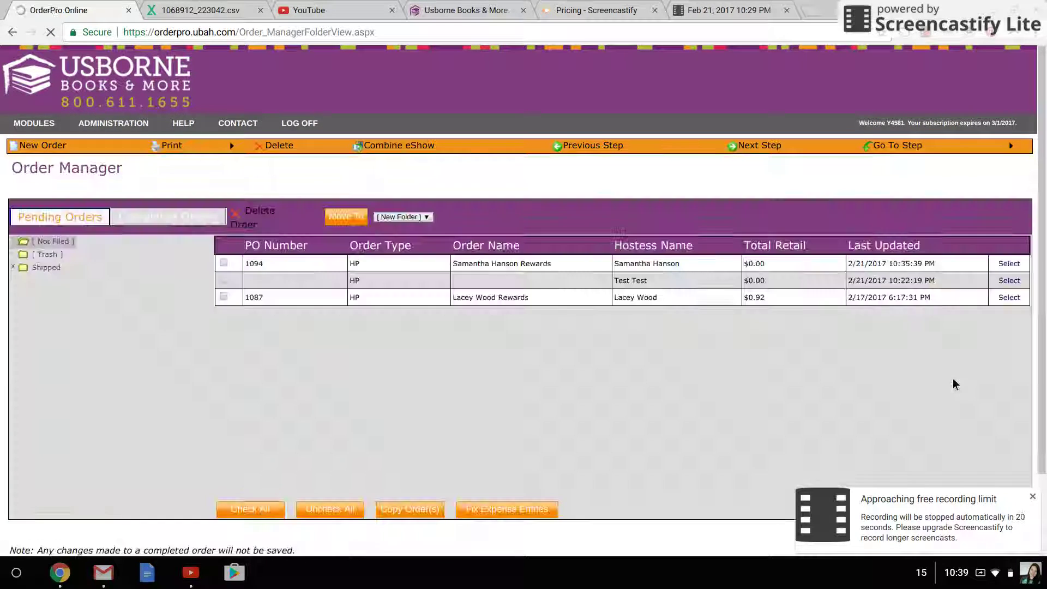
View the first completed BB order's details, close them, and tick its row.
click(155, 227)
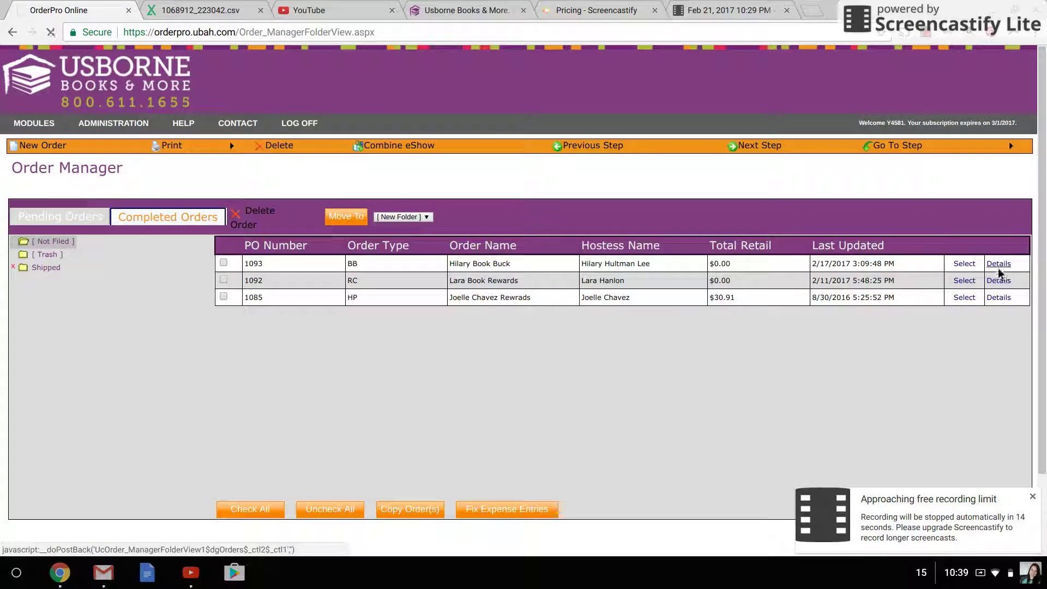
click(999, 265)
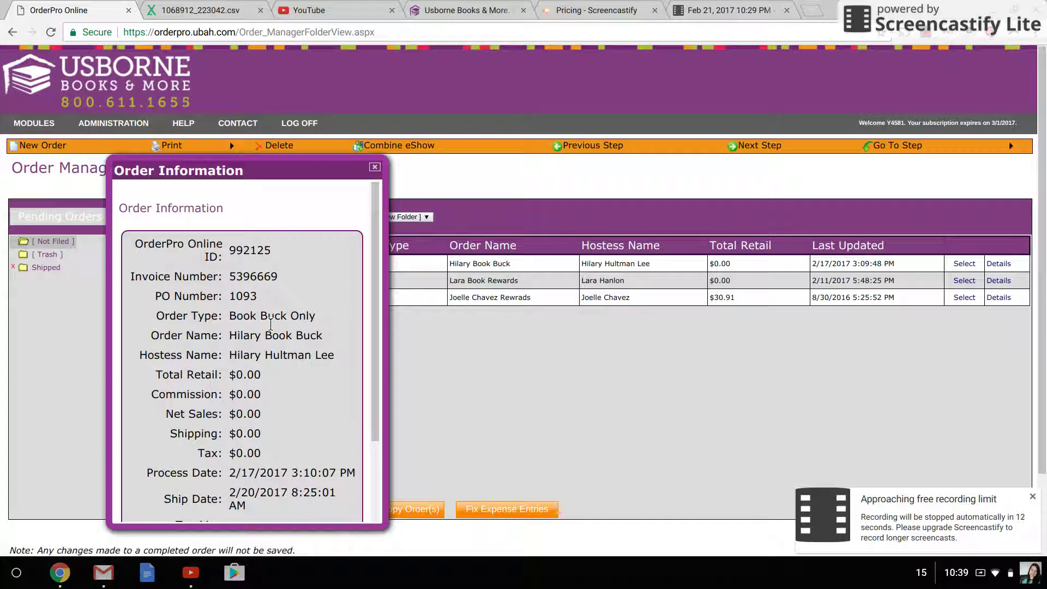
scroll(270, 325, down, 2)
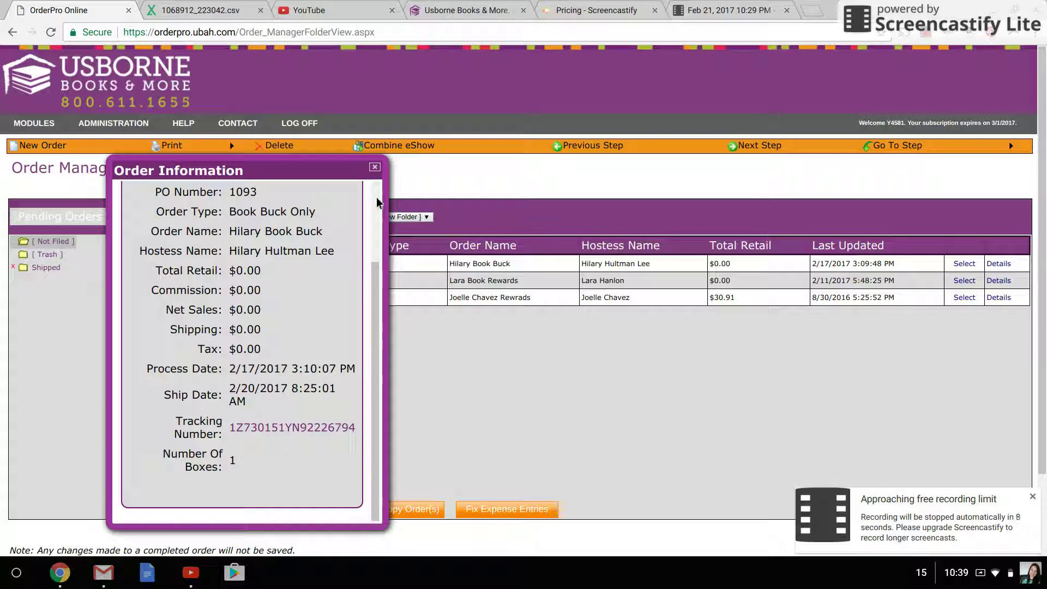
click(374, 167)
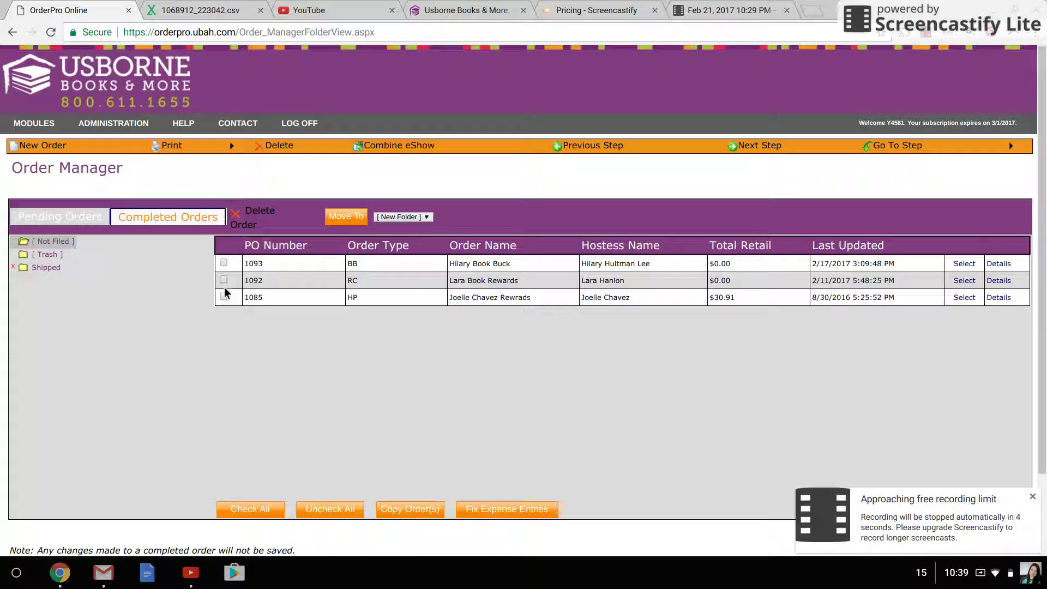
click(223, 264)
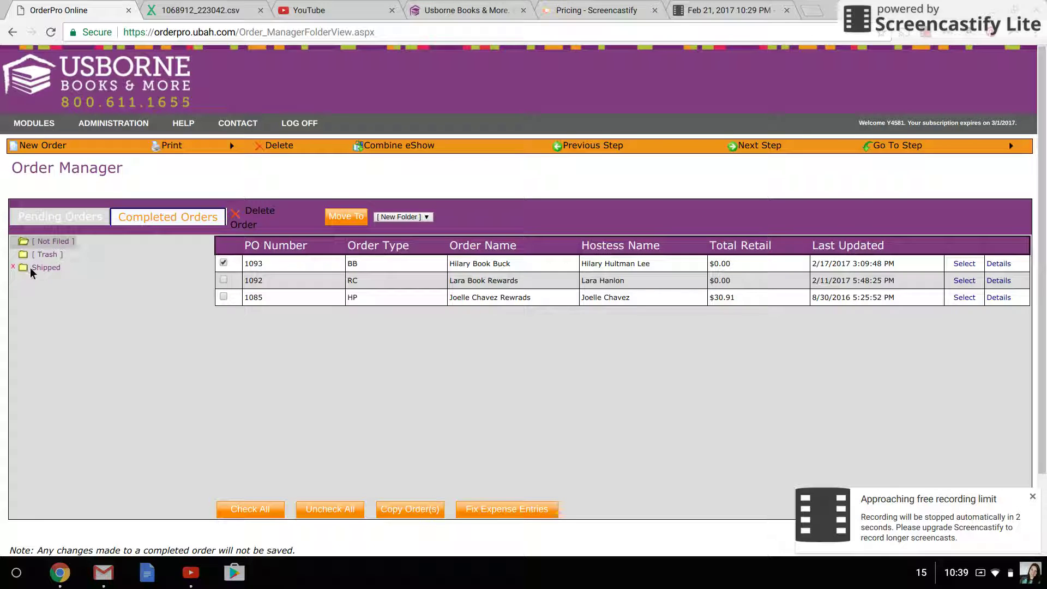